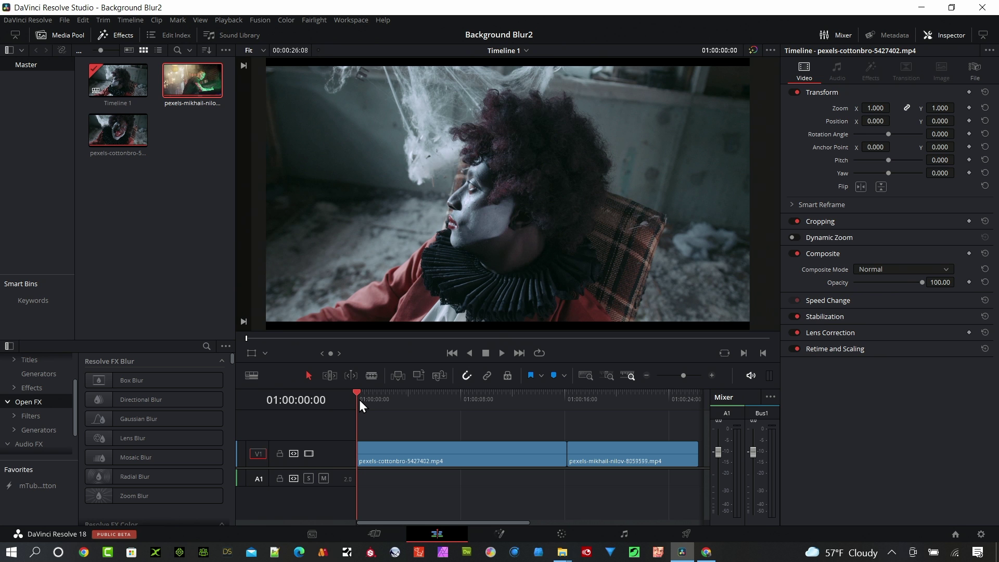
# Step: Skim through the two clips on Timeline 1 to preview the footage
pyautogui.moveTo(359, 400); pyautogui.dragTo(636, 410)
# Step: Select the first clip, return the playhead to 01:00:00:00, and open it in Fusion
pyautogui.click(426, 457)
pyautogui.press('Home')
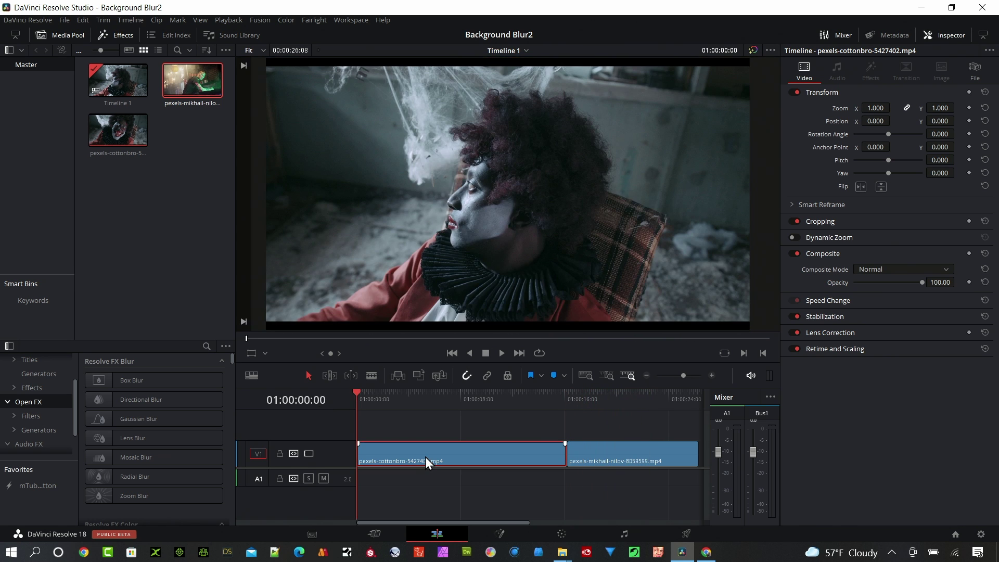
pyautogui.click(499, 534)
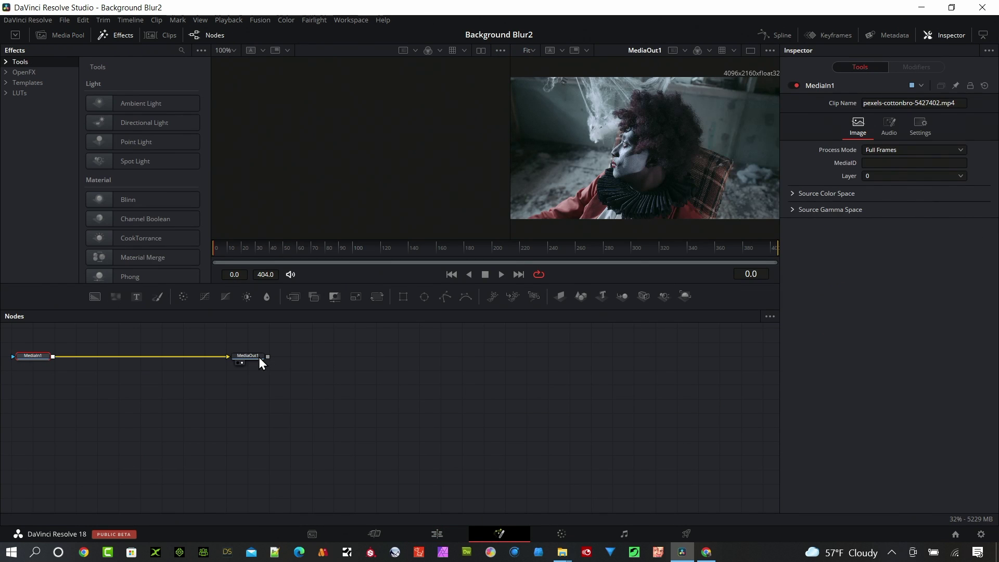
# Step: Arrange MediaIn1 and MediaOut1, hide the Effects library and enlarge the viewers
pyautogui.moveTo(258, 357); pyautogui.dragTo(387, 370)
pyautogui.moveTo(37, 355); pyautogui.dragTo(80, 397)
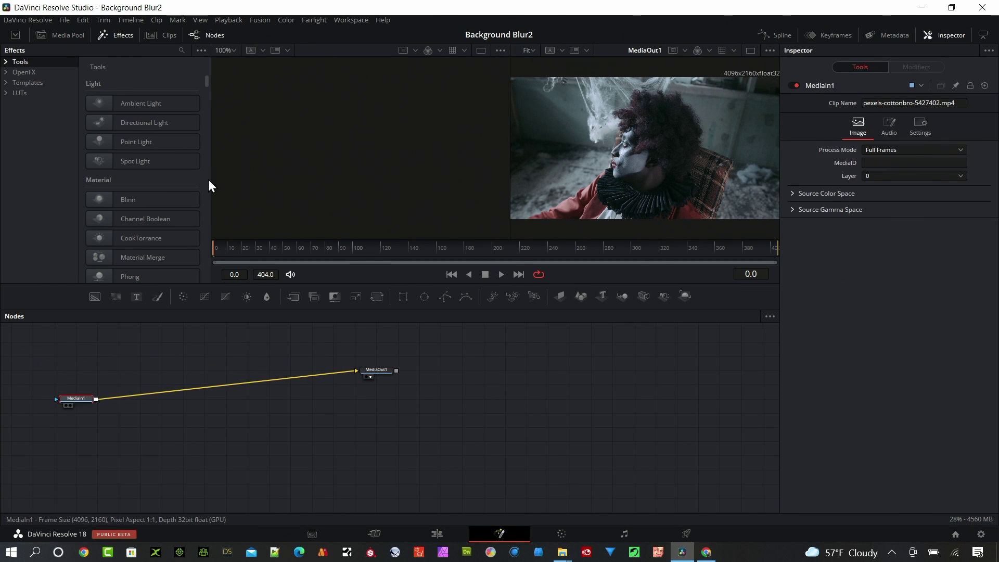
pyautogui.click(120, 35)
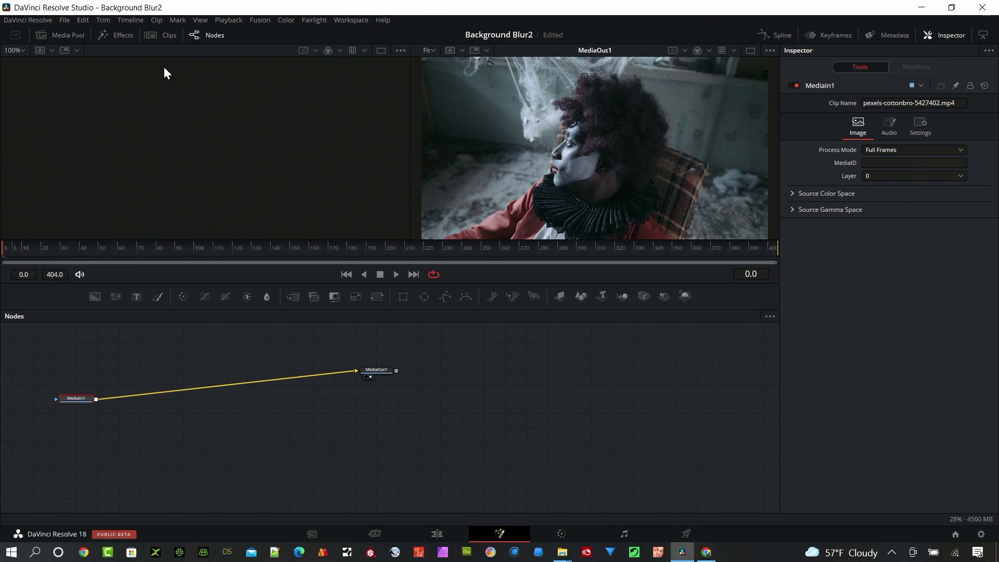
pyautogui.moveTo(338, 287); pyautogui.dragTo(345, 347)
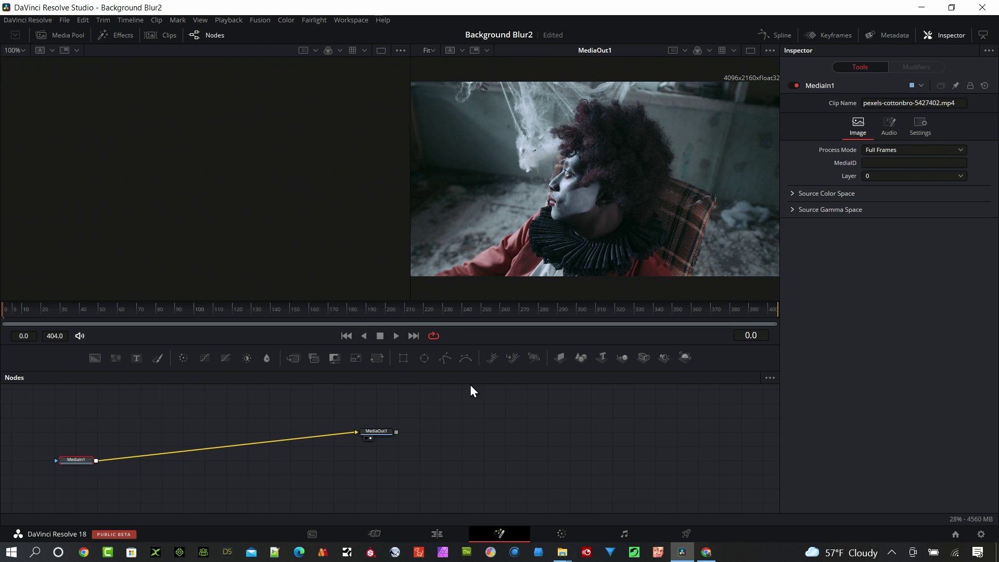
pyautogui.moveTo(77, 462); pyautogui.dragTo(74, 447)
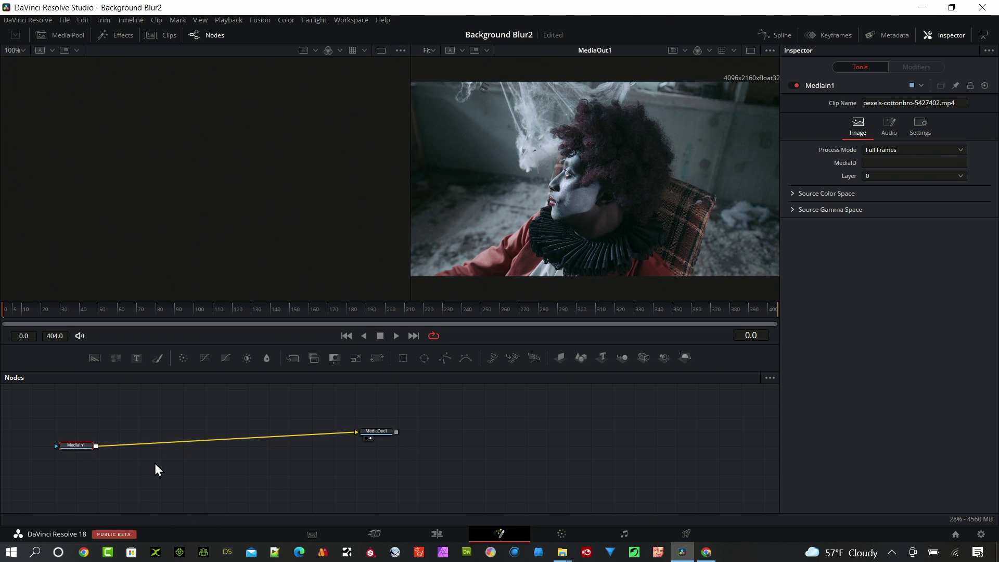
# Step: Add a Depth Map node after MediaIn1 using the 'dep' tool search
pyautogui.hotkey('shift', 'space')
pyautogui.write('til')
pyautogui.press('BackSpace')
pyautogui.press('BackSpace')
pyautogui.press('BackSpace')
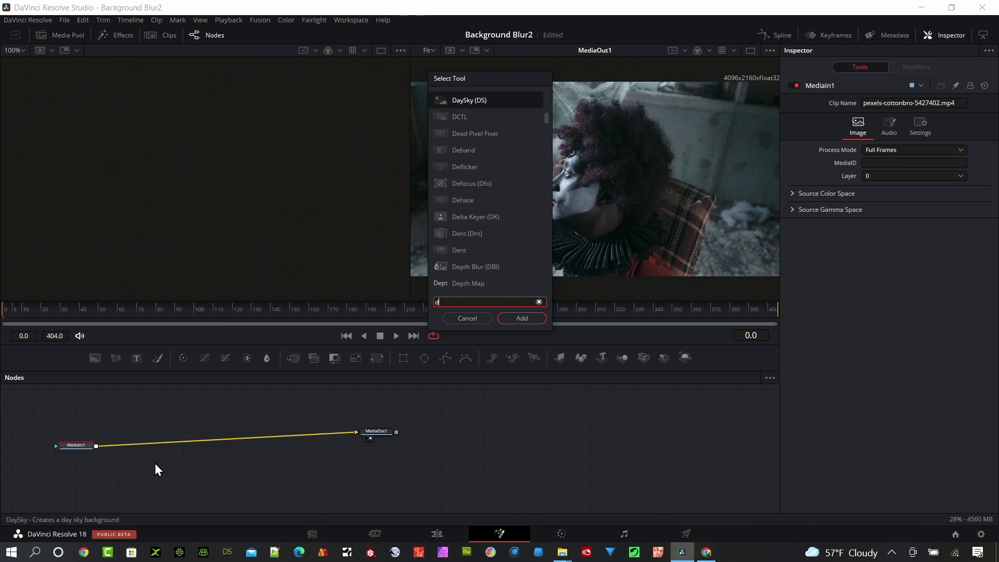
pyautogui.write('depth')
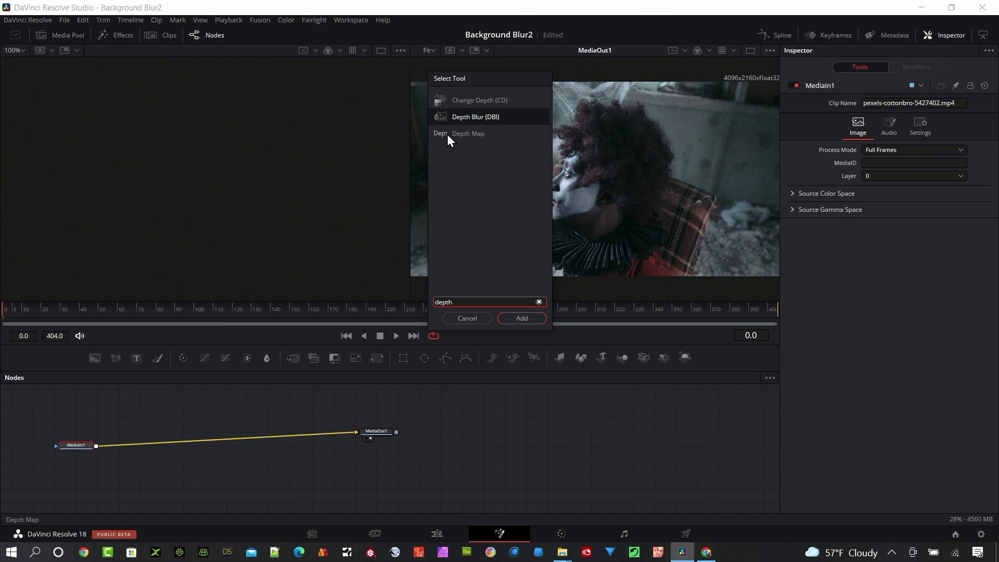
pyautogui.click(447, 134)
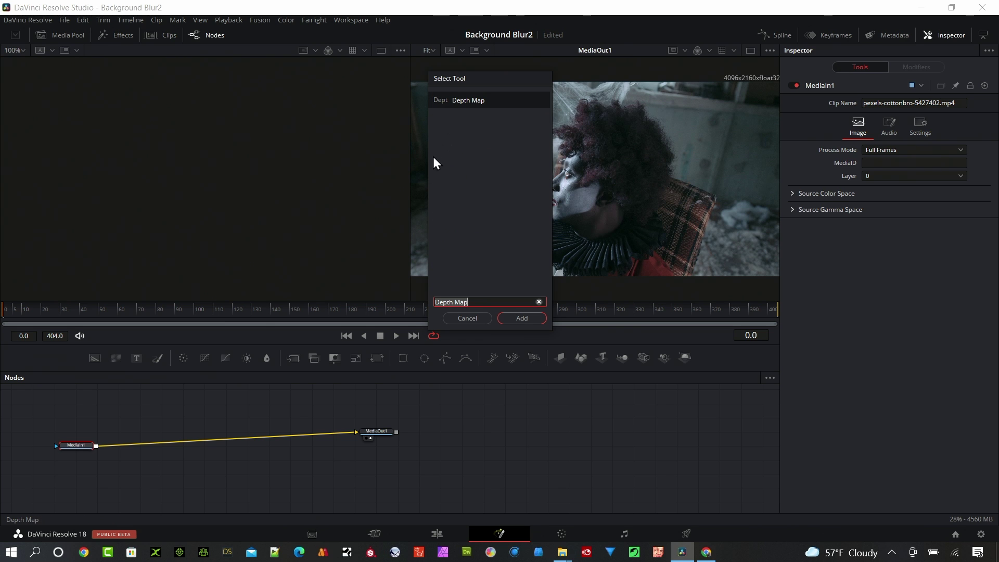
pyautogui.click(523, 317)
# Step: Line up DepthMap1 and MediaIn1 in the node graph
pyautogui.moveTo(138, 448); pyautogui.dragTo(222, 417)
pyautogui.moveTo(88, 448); pyautogui.dragTo(87, 419)
pyautogui.click(86, 416)
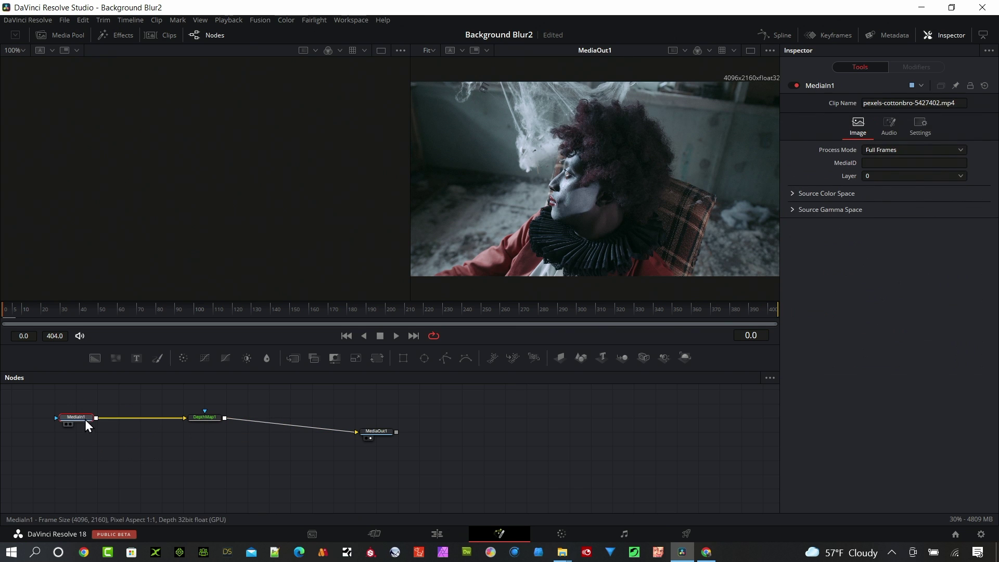
# Step: Show DepthMap1 in viewer 1 and set its Quality to Faster
pyautogui.press('1')
pyautogui.click(220, 420)
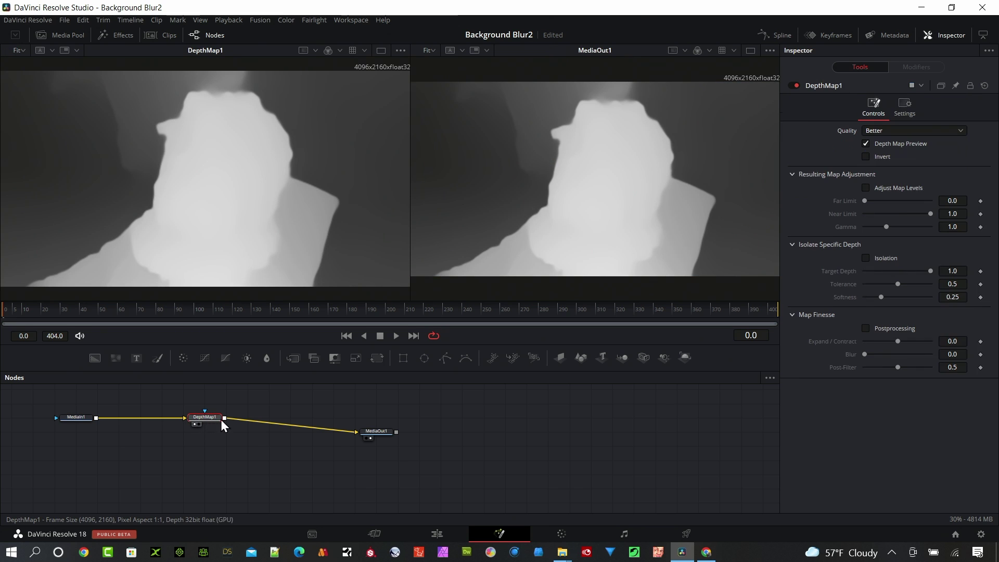
pyautogui.click(945, 130)
pyautogui.click(913, 143)
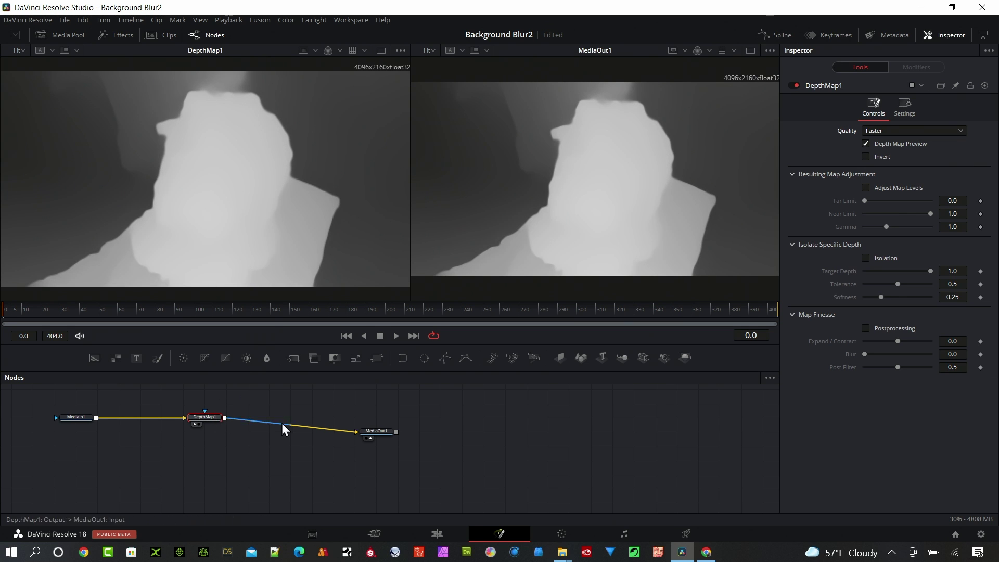
pyautogui.moveTo(379, 432); pyautogui.dragTo(393, 415)
pyautogui.click(228, 417)
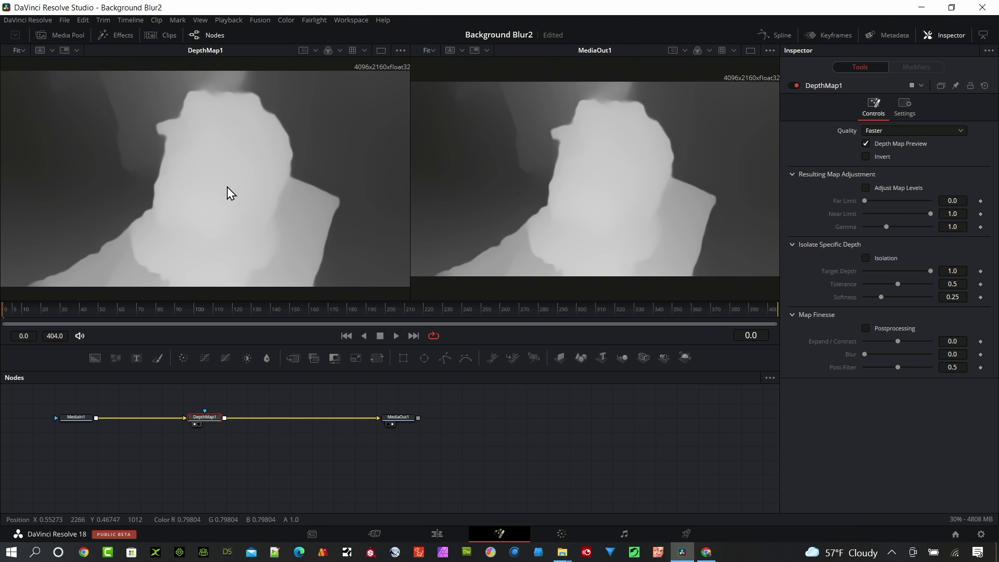
# Step: Enable Adjust Map Levels with Far Limit 0.417 and Gamma 0.795
pyautogui.click(868, 188)
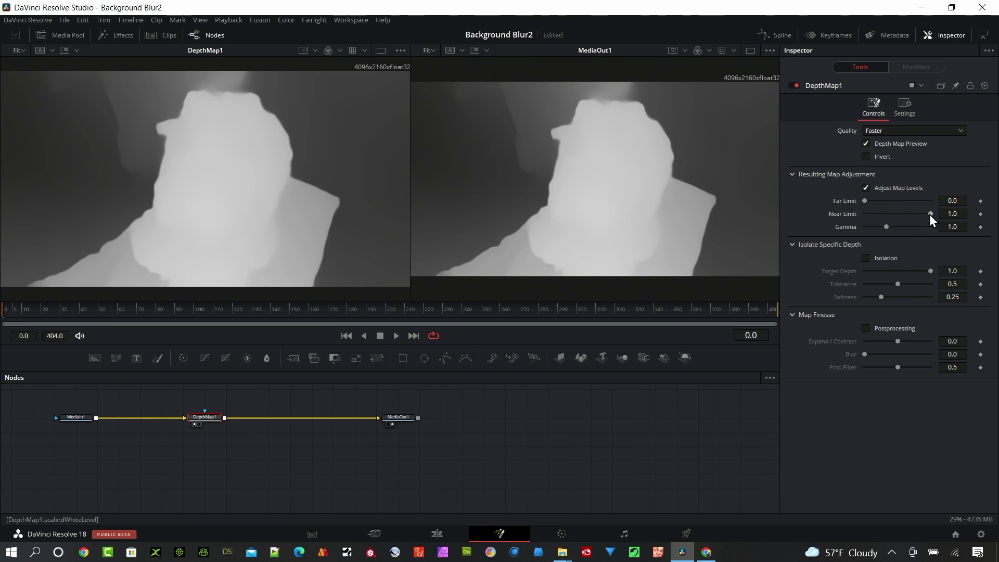
pyautogui.moveTo(932, 216)
pyautogui.mouseDown()
pyautogui.moveTo(908, 217)
pyautogui.moveTo(933, 210)
pyautogui.mouseUp()
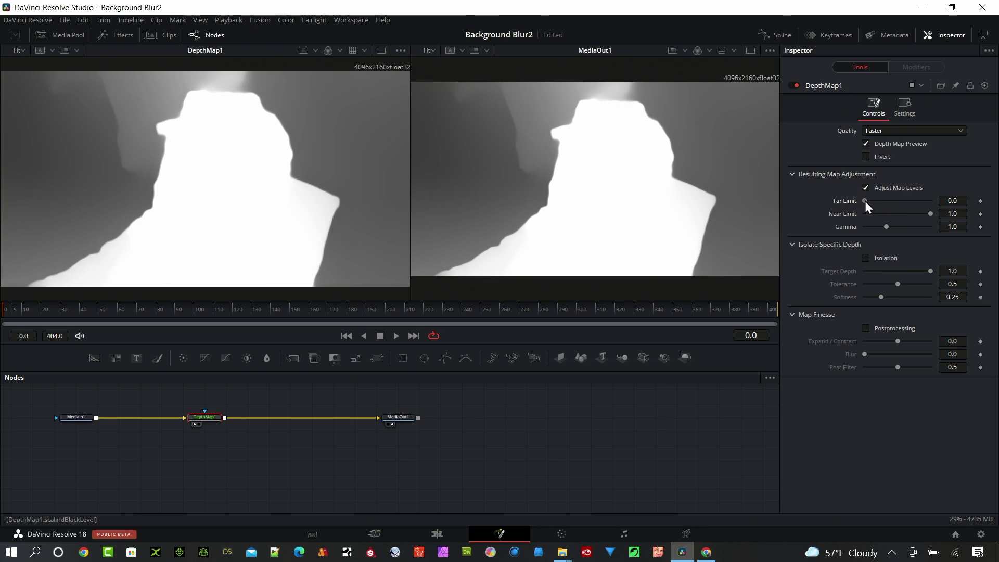
pyautogui.moveTo(865, 201); pyautogui.dragTo(888, 207)
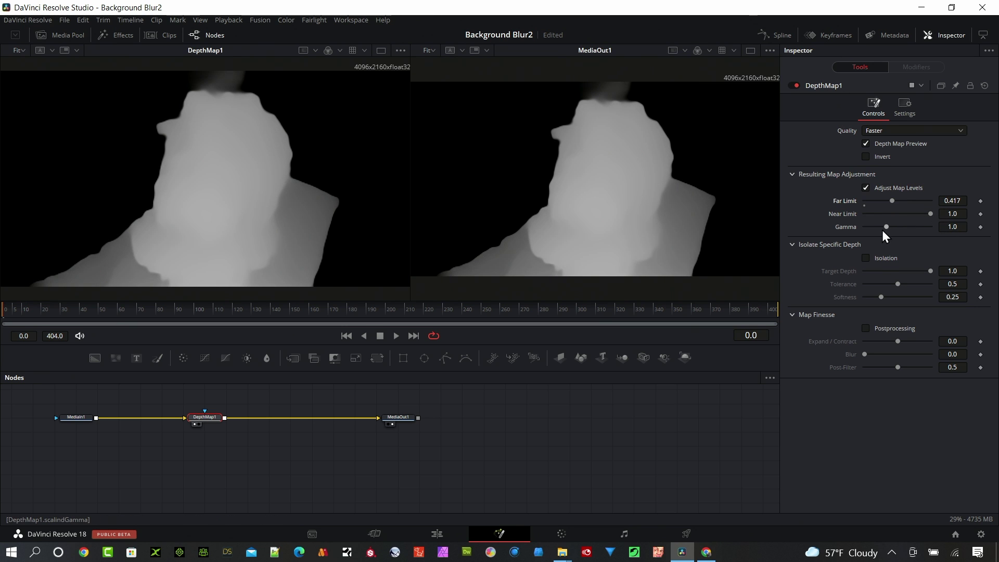
pyautogui.moveTo(885, 229); pyautogui.dragTo(876, 232)
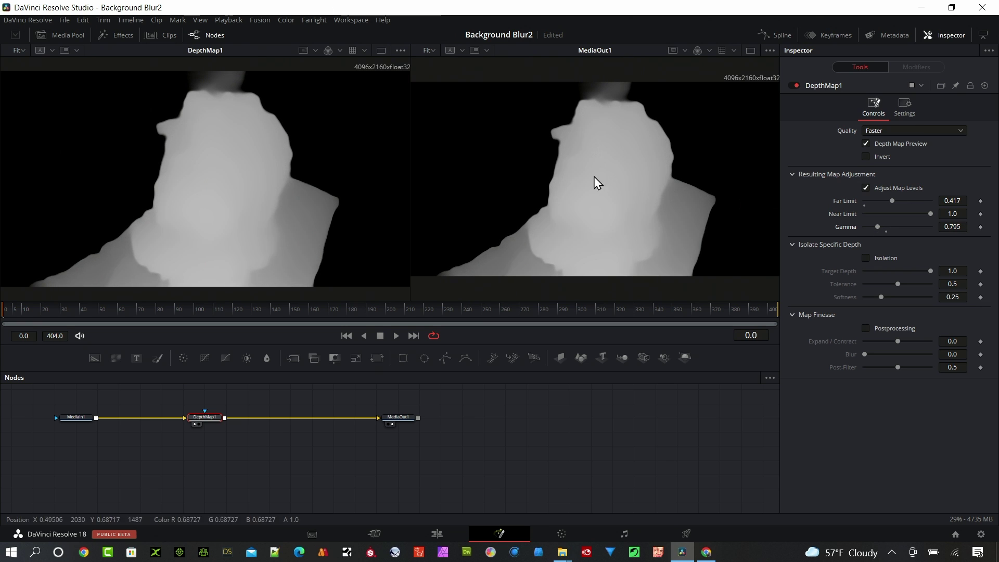
# Step: Enable depth map Postprocessing and set Expand/Contract to -0.48
pyautogui.click(866, 329)
pyautogui.moveTo(898, 342)
pyautogui.mouseDown()
pyautogui.moveTo(876, 355)
pyautogui.moveTo(904, 363)
pyautogui.moveTo(884, 345)
pyautogui.mouseUp()
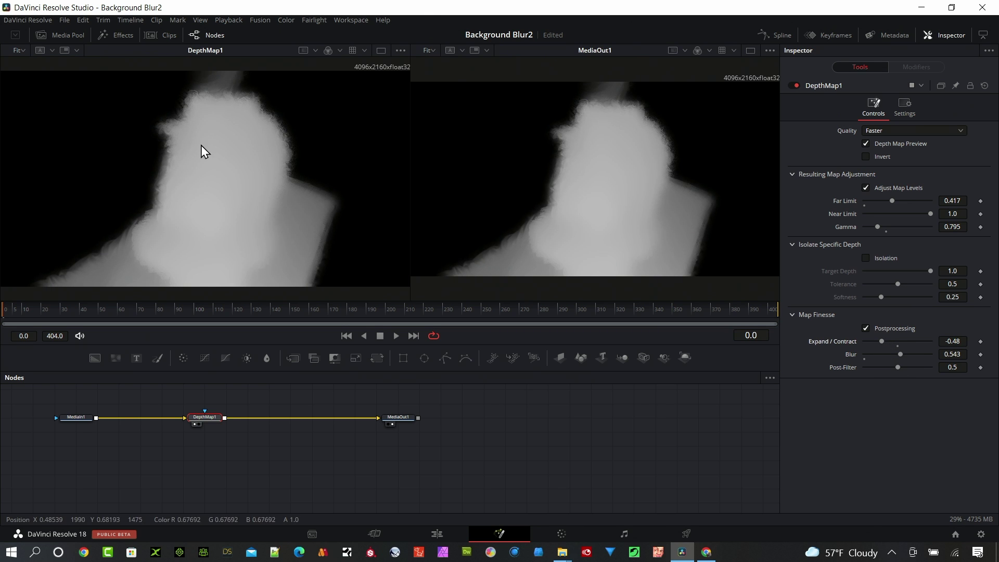
pyautogui.scroll(3, 76, 413)
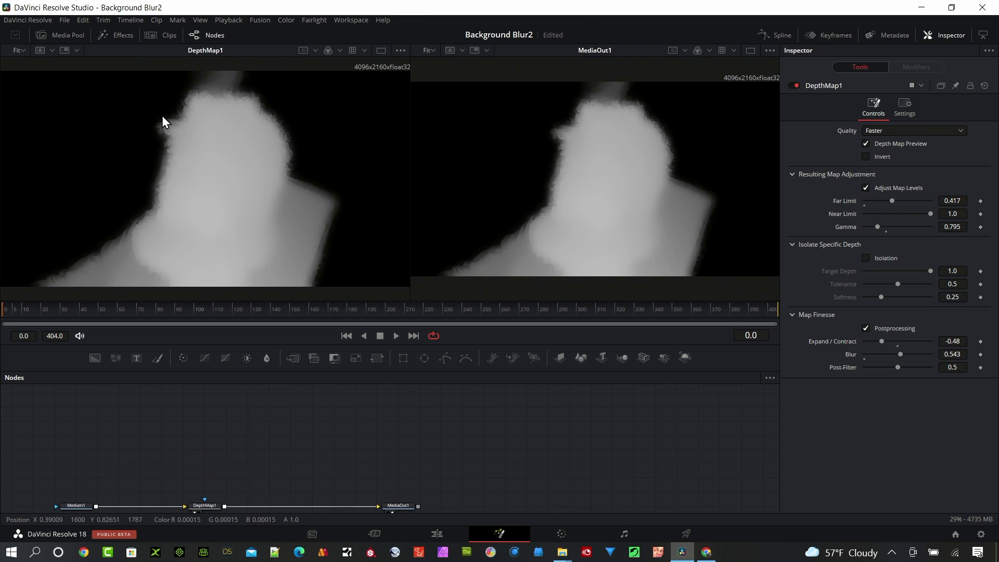
pyautogui.scroll(-3, 74, 411)
# Step: Show MediaIn1 in the left viewer and lower DepthMap1's Blur to 0.244
pyautogui.moveTo(73, 411); pyautogui.dragTo(210, 204)
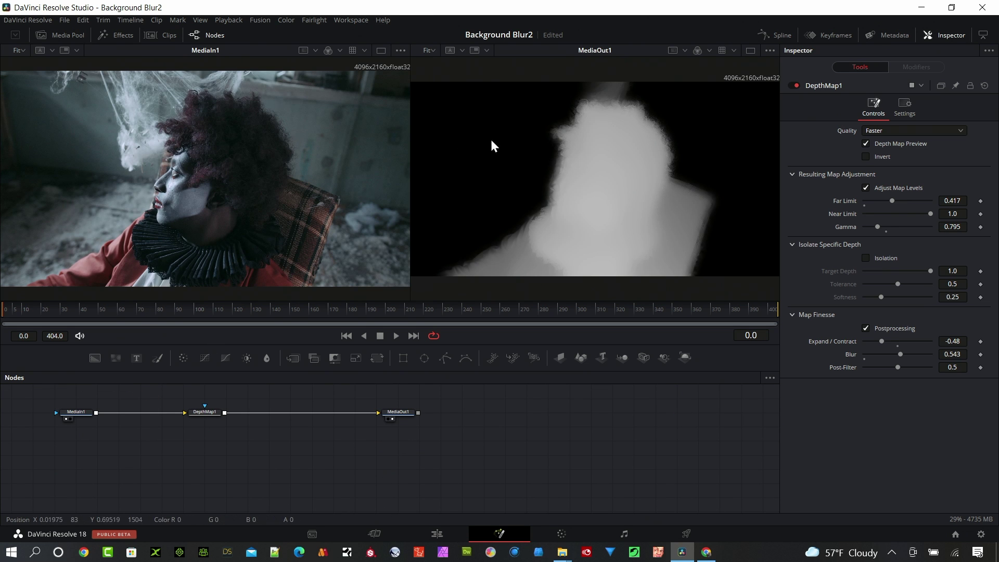
pyautogui.click(191, 415)
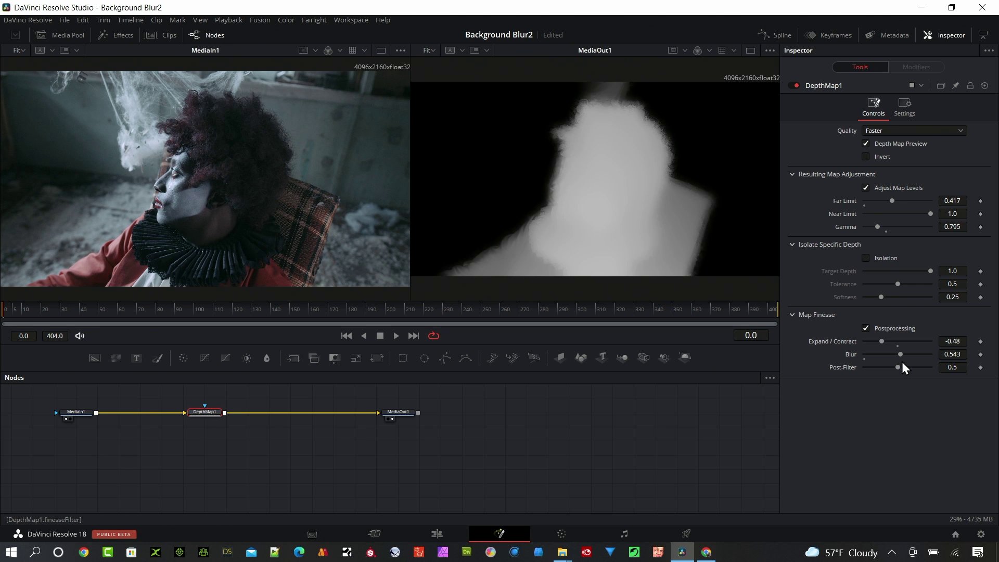
pyautogui.moveTo(898, 356); pyautogui.dragTo(878, 358)
pyautogui.moveTo(229, 449); pyautogui.dragTo(269, 478)
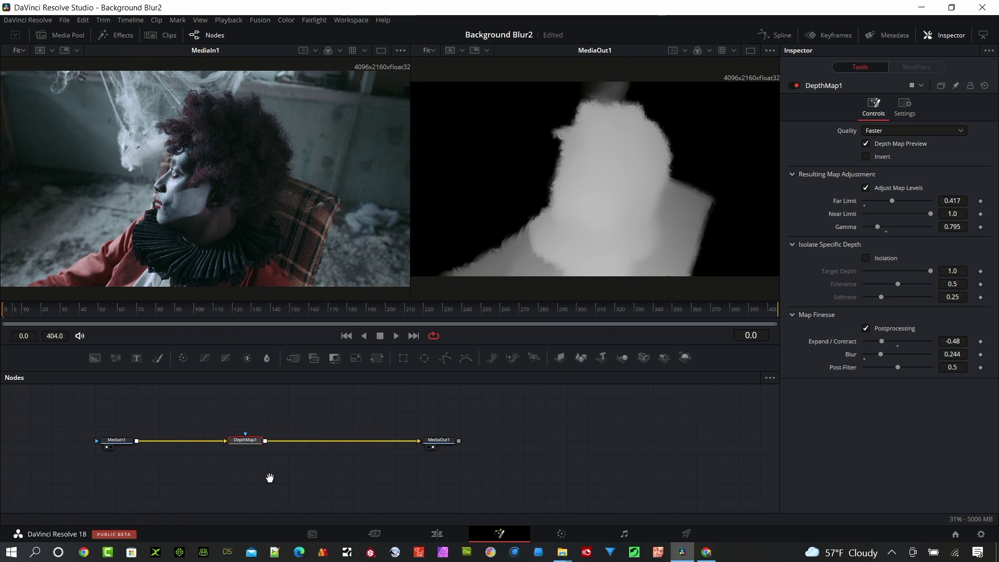
pyautogui.click(251, 477)
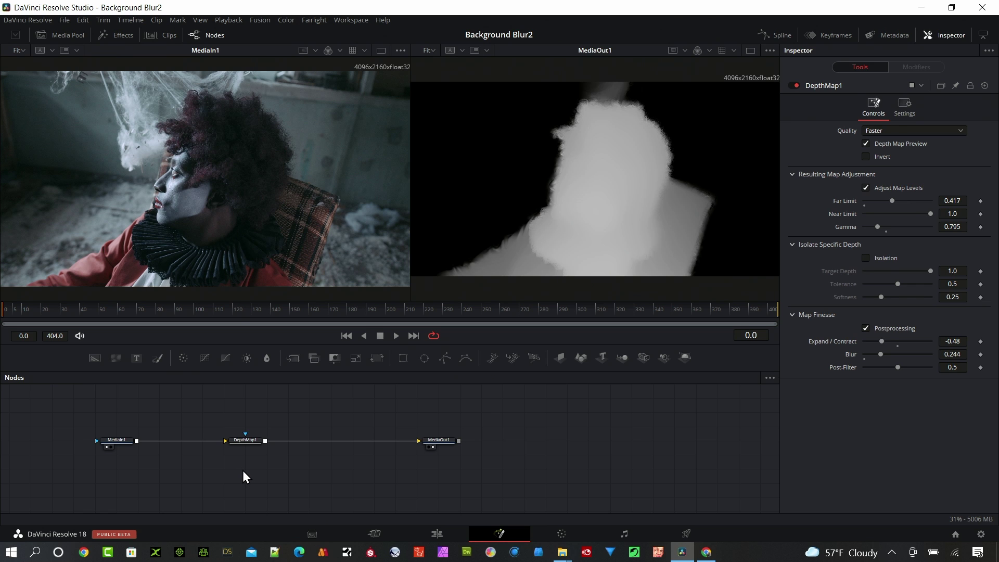
# Step: Add a Tilt-Shift Blur node via the 'tilt' search and place it below DepthMap1
pyautogui.hotkey('shift', 'space')
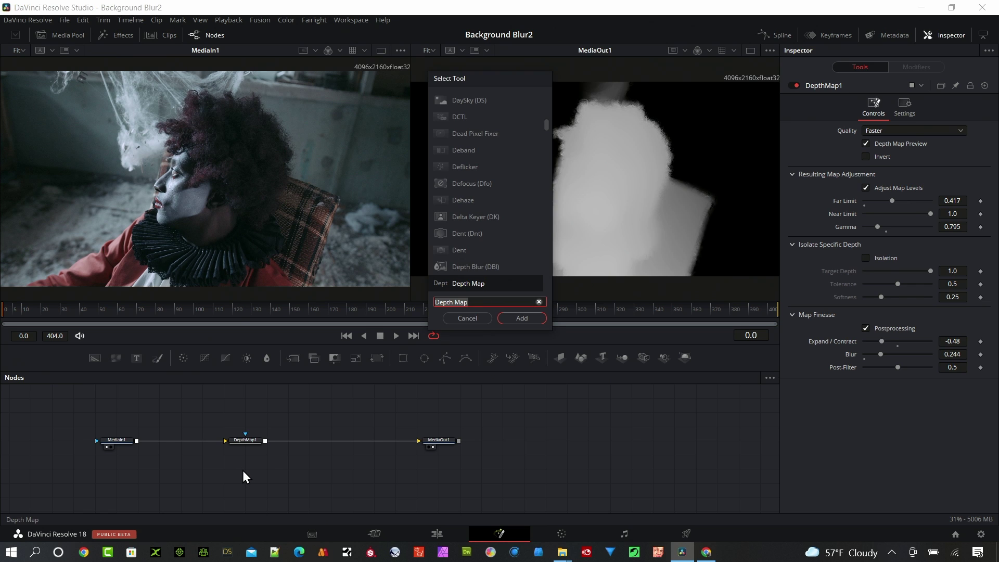
pyautogui.write('tilt')
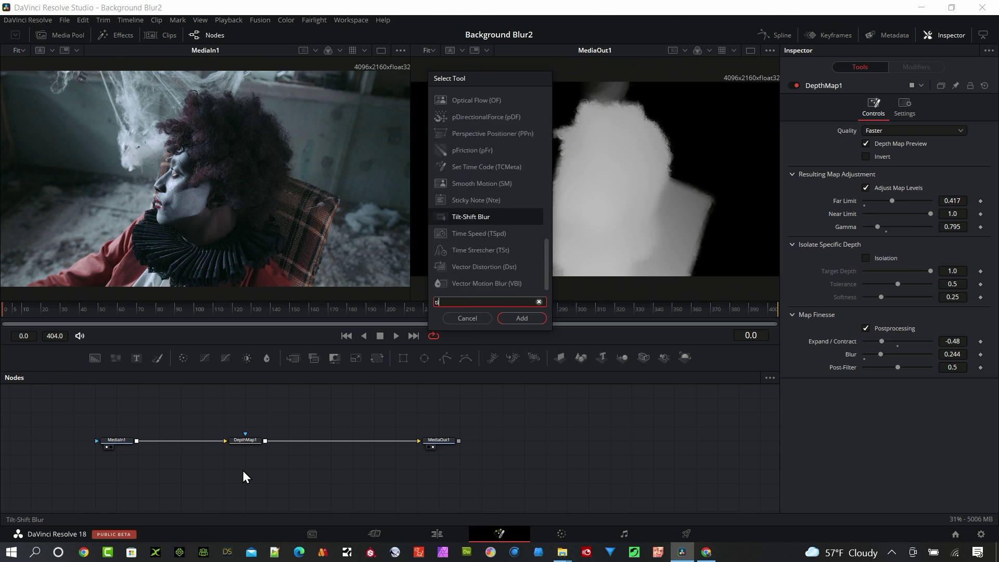
pyautogui.click(522, 318)
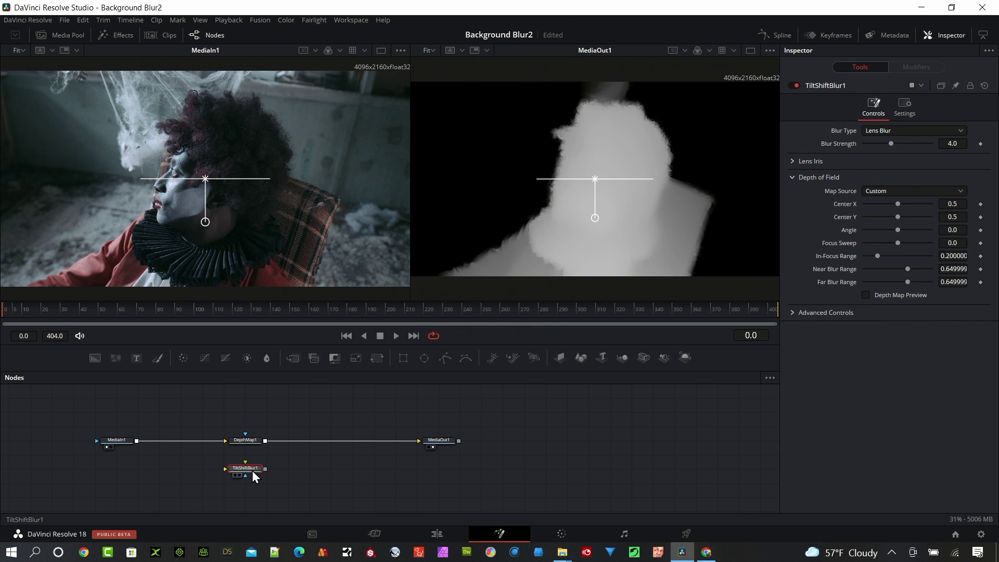
pyautogui.moveTo(252, 470); pyautogui.dragTo(251, 485)
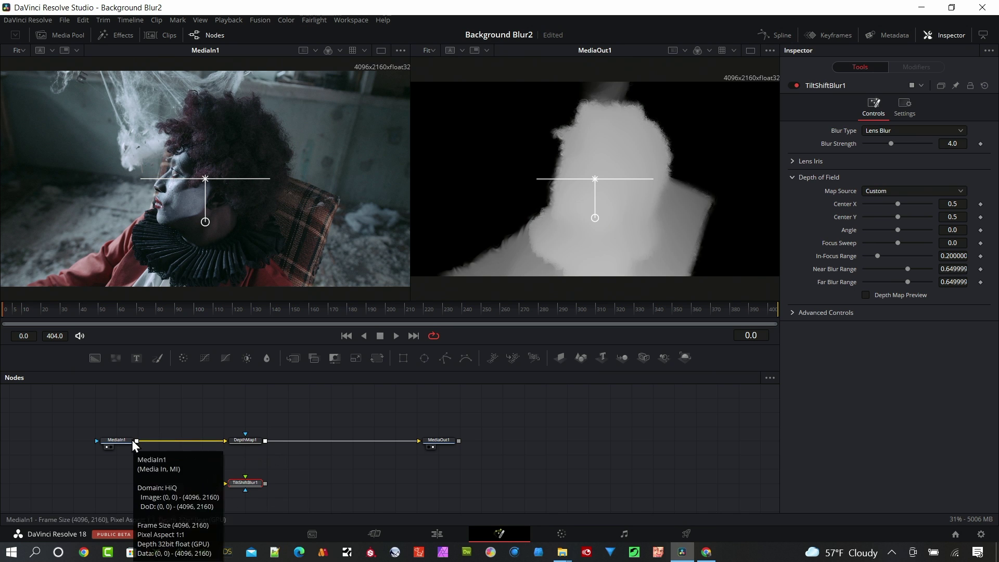
# Step: Feed MediaIn1 and DepthMap1 into TiltShiftBlur1, view it in viewer 2, and route it to MediaOut1
pyautogui.moveTo(136, 442); pyautogui.dragTo(239, 489)
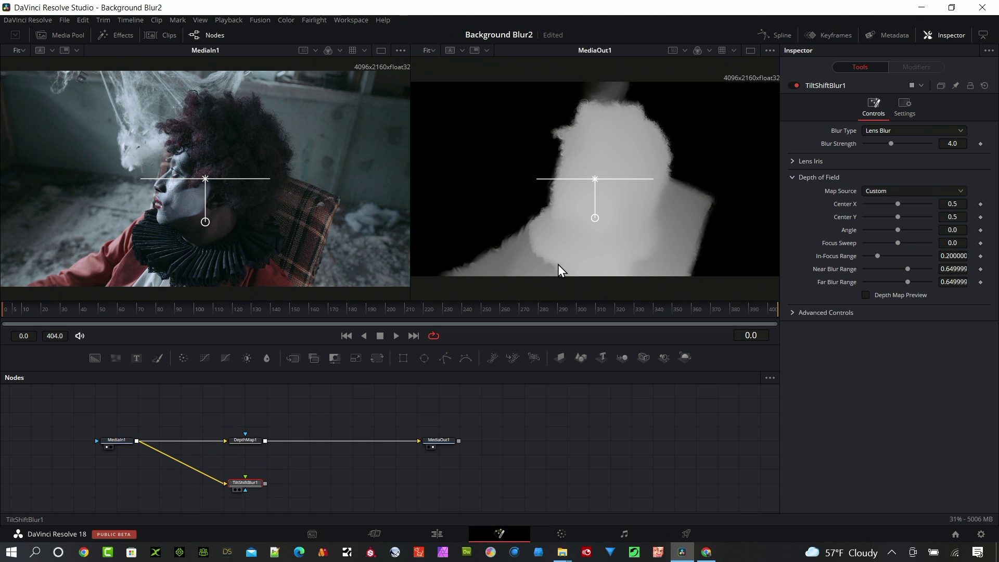
pyautogui.press('2')
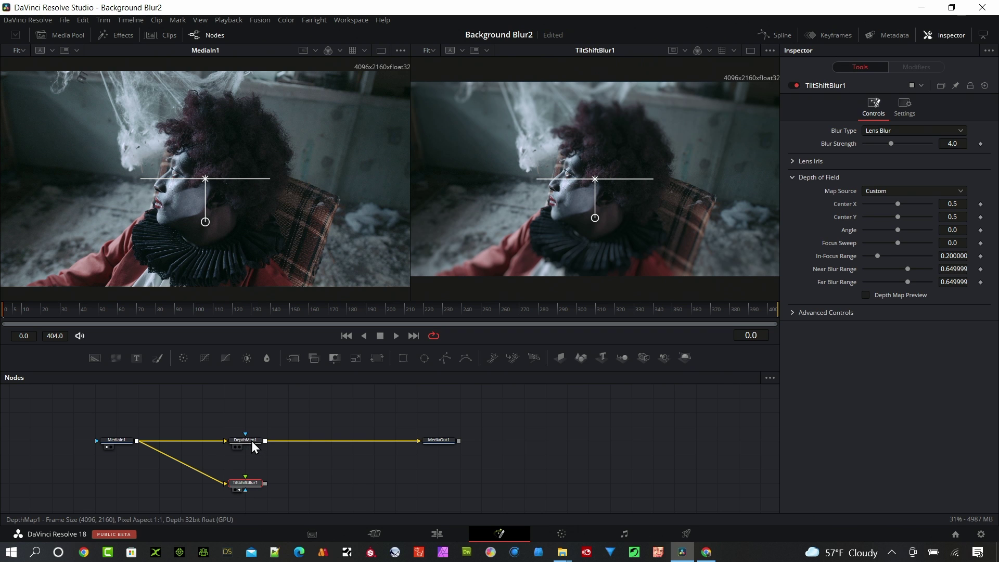
pyautogui.moveTo(265, 440); pyautogui.dragTo(247, 484)
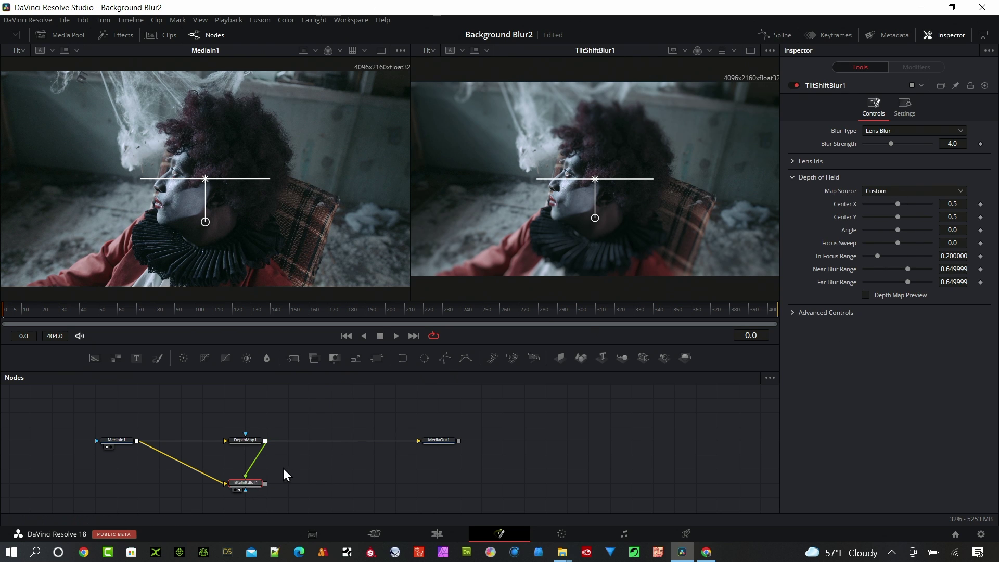
pyautogui.click(374, 442)
pyautogui.press('Delete')
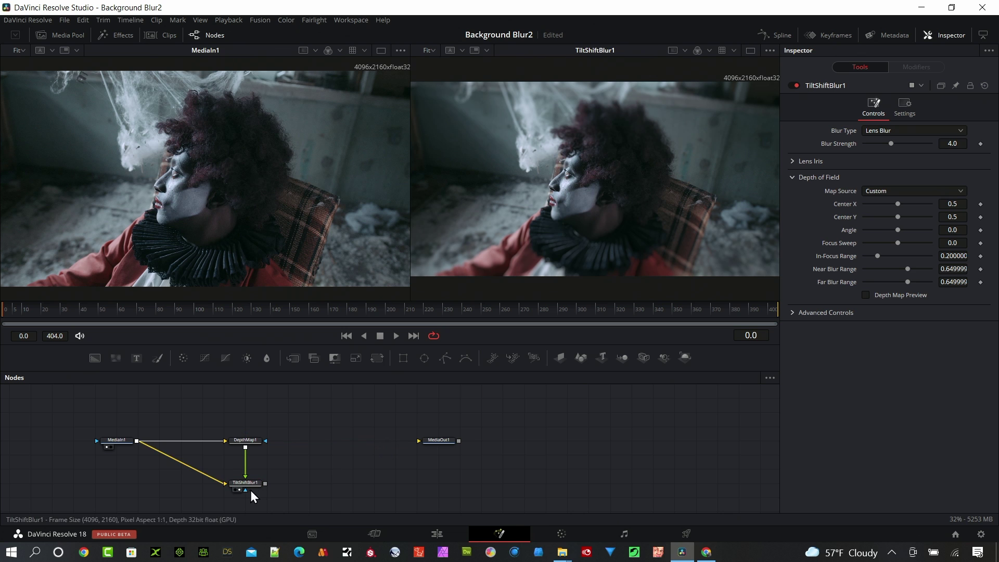
pyautogui.moveTo(265, 484); pyautogui.dragTo(452, 442)
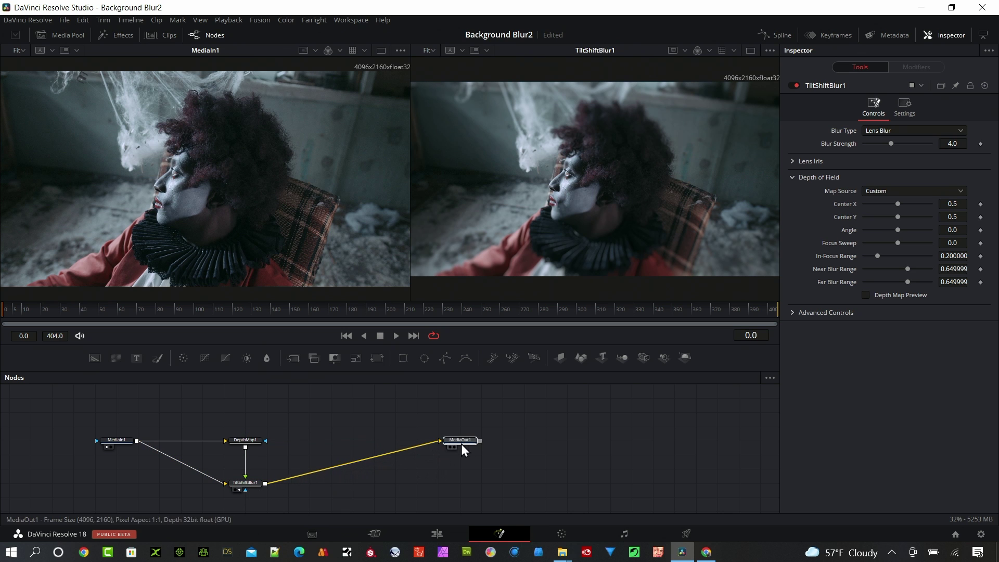
# Step: Set TiltShiftBlur1's Map Source to From Second Input
pyautogui.click(461, 444)
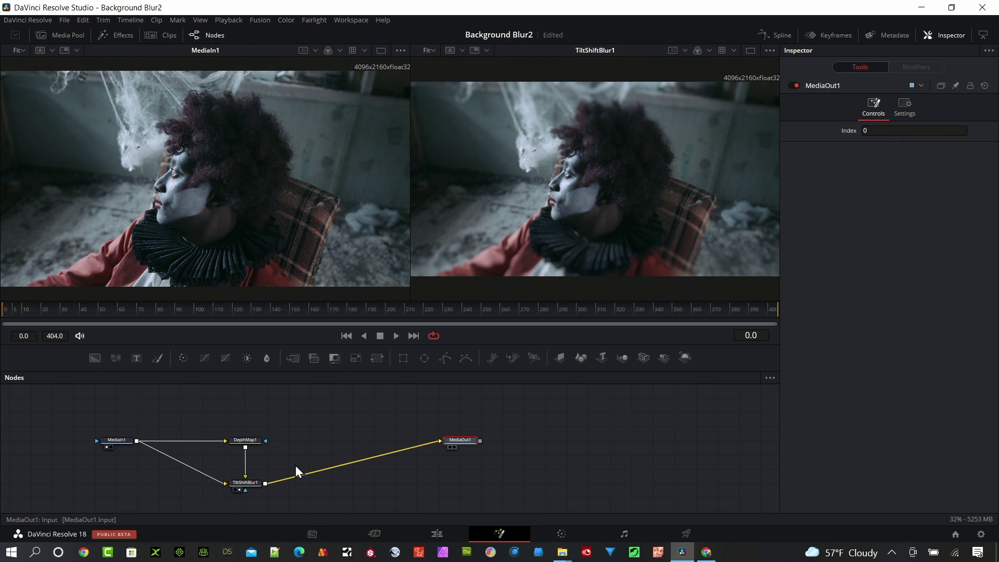
pyautogui.click(251, 484)
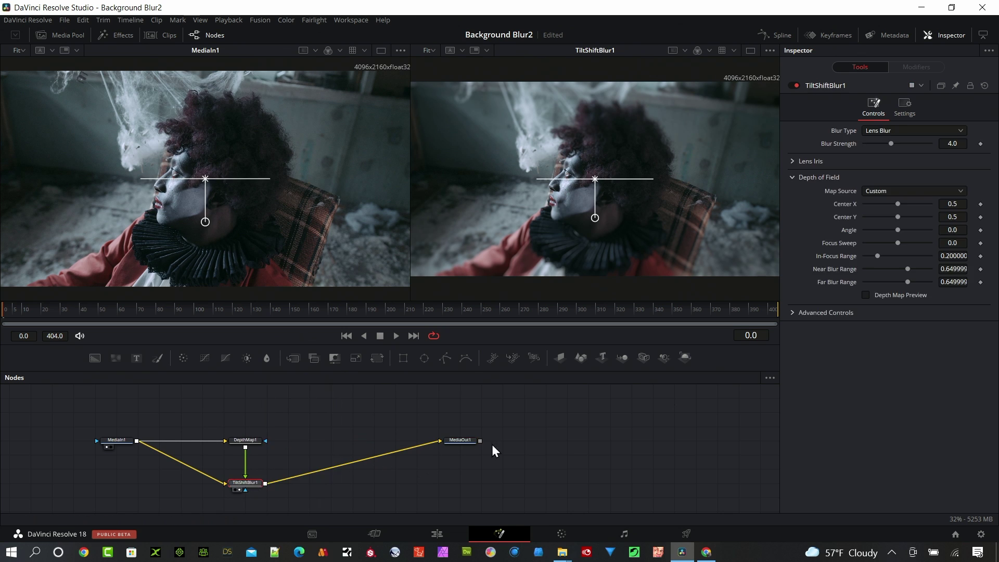
pyautogui.click(941, 190)
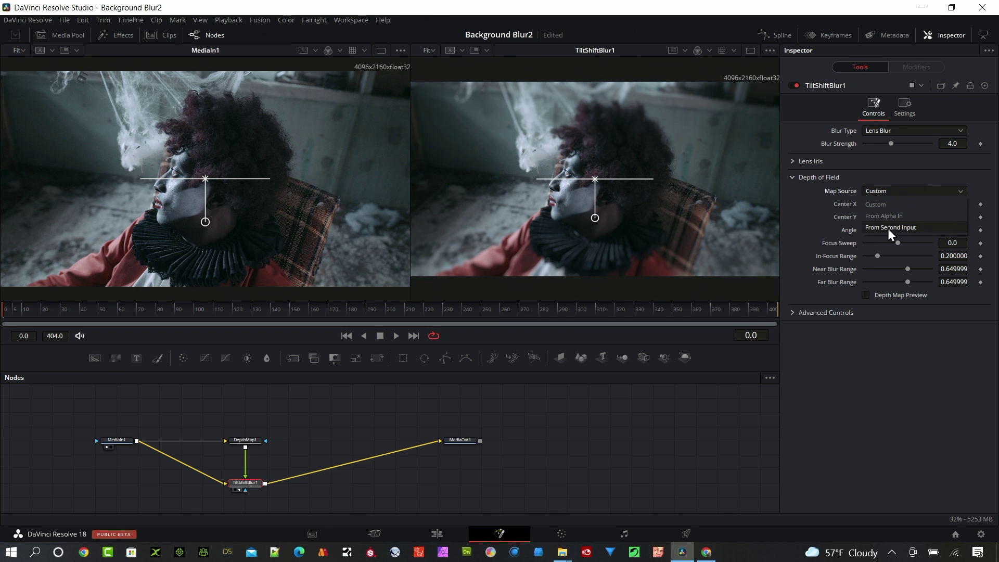
pyautogui.click(901, 229)
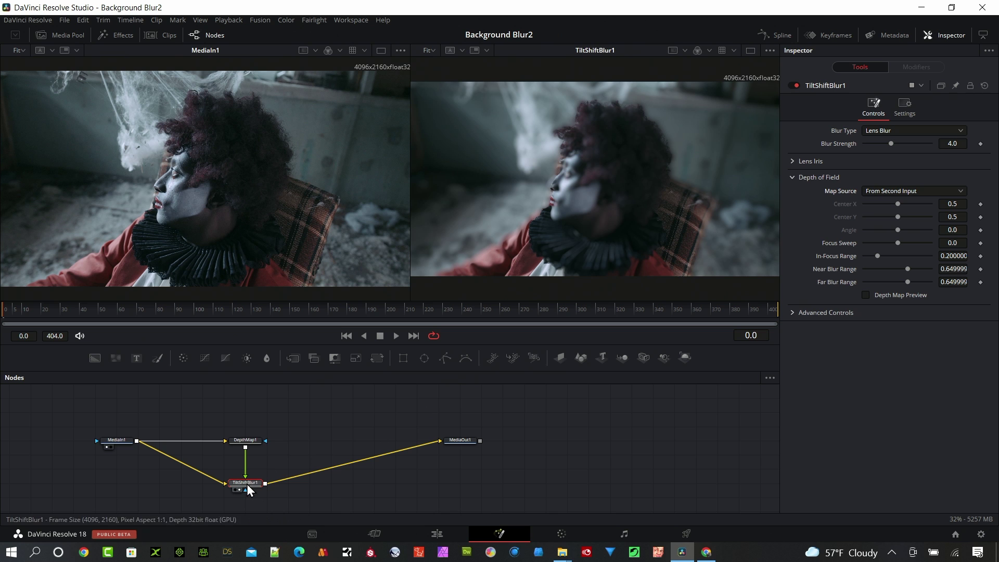
# Step: Save the project and raise the Lens Iris Blur Strength to 4.72
pyautogui.hotkey('ctrl', 's')
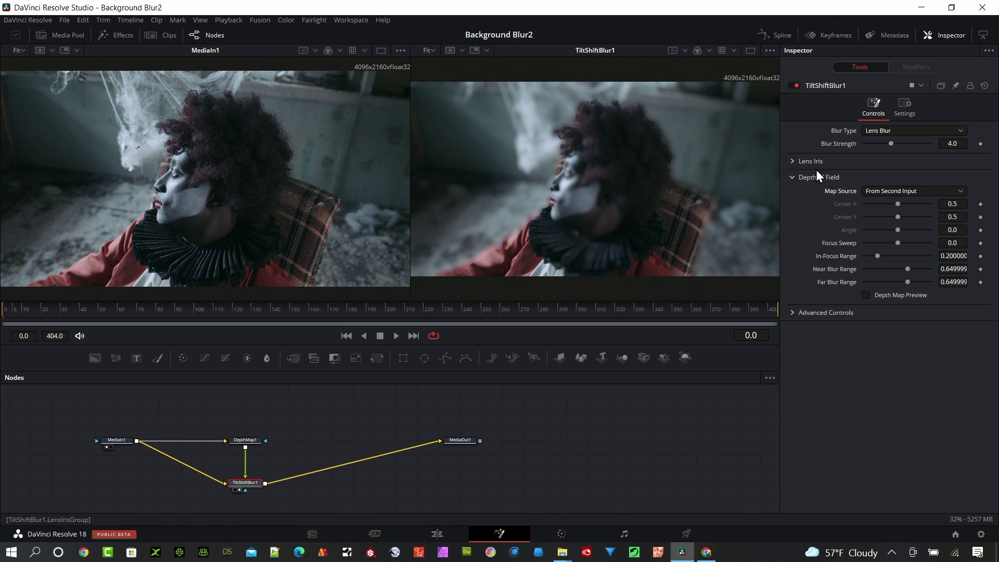
pyautogui.click(794, 161)
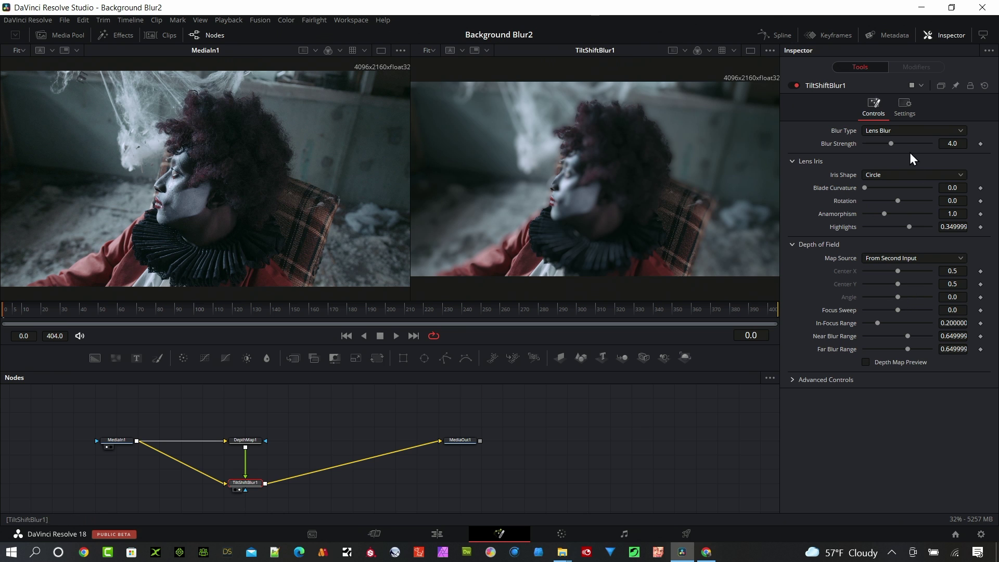
pyautogui.moveTo(890, 144)
pyautogui.mouseDown()
pyautogui.moveTo(863, 145)
pyautogui.moveTo(895, 149)
pyautogui.mouseUp()
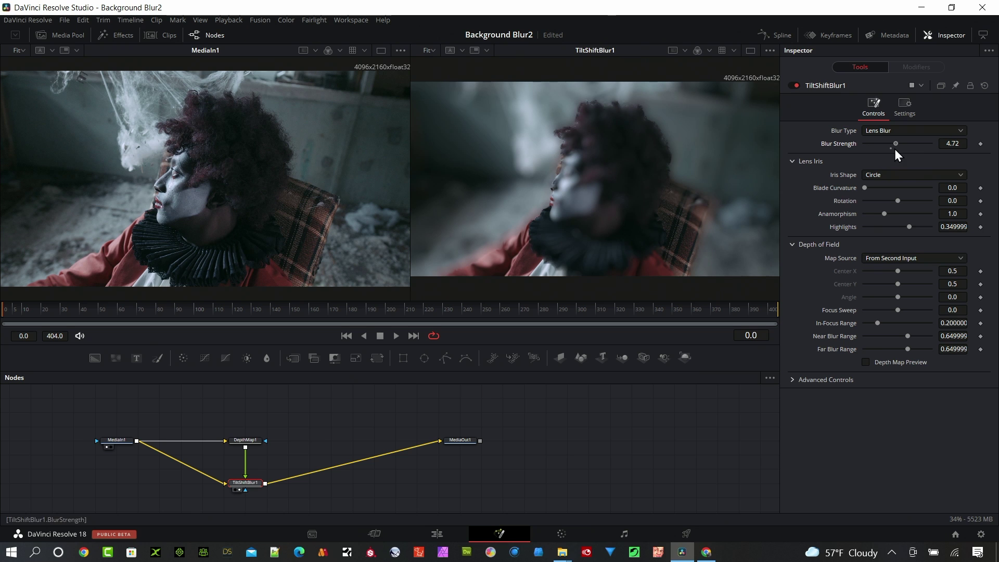
# Step: With Depth Map Preview on, set Focus Sweep 0.37, In-Focus Range 0.354, Near Blur Range 0.858
pyautogui.click(867, 363)
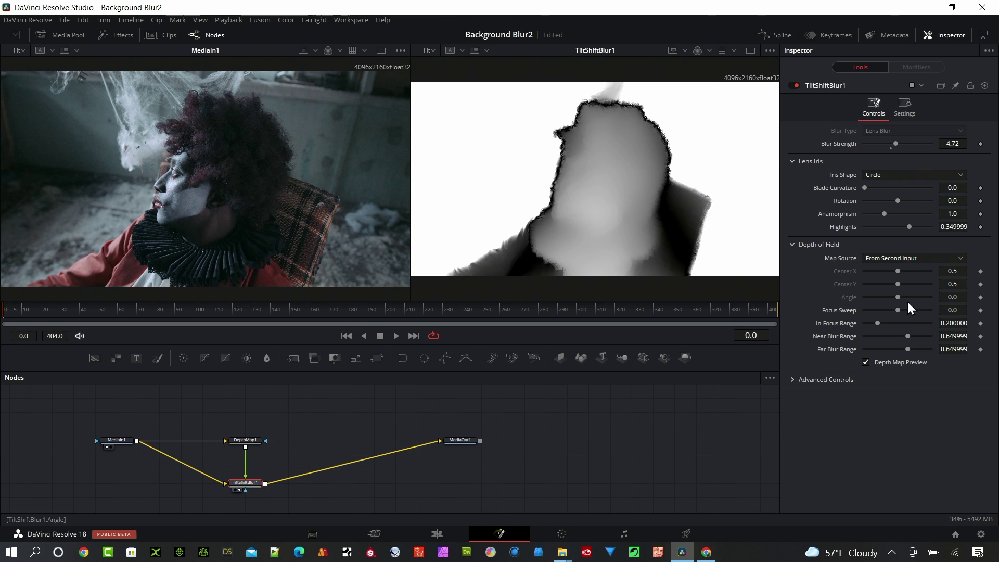
pyautogui.moveTo(898, 310); pyautogui.dragTo(922, 342)
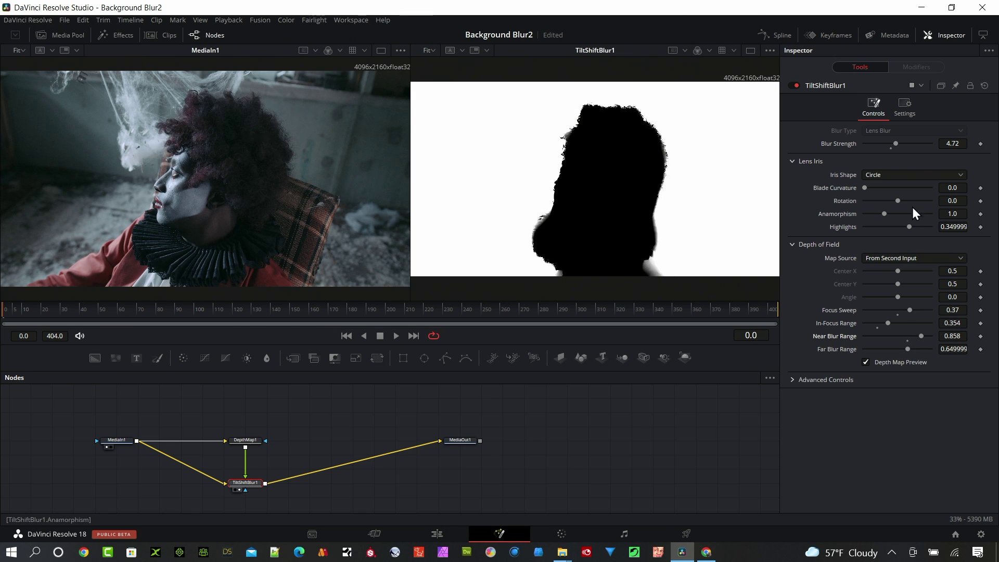
pyautogui.click(866, 363)
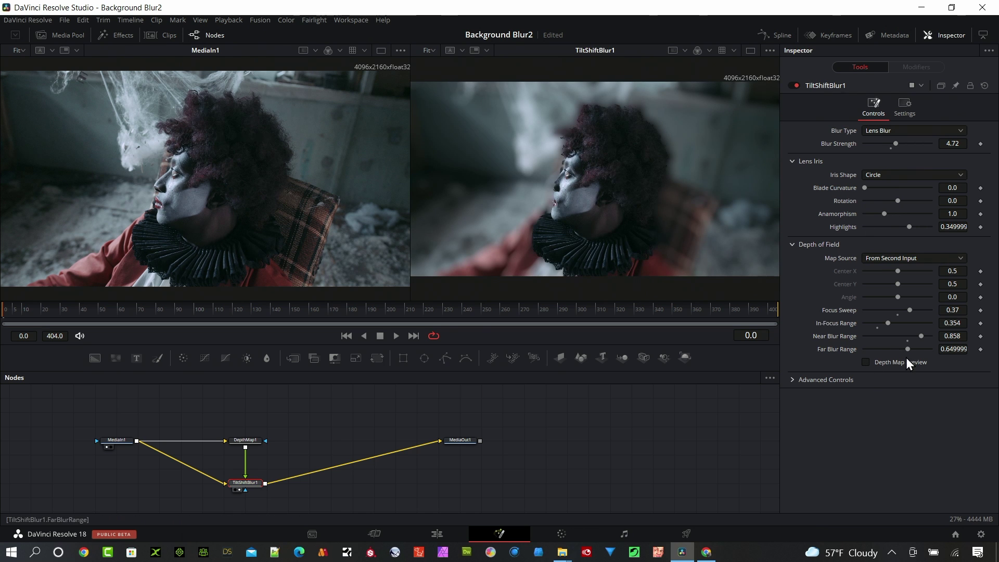
# Step: Jump ahead to frame 147 to check the retuned blur on a later frame
pyautogui.click(285, 309)
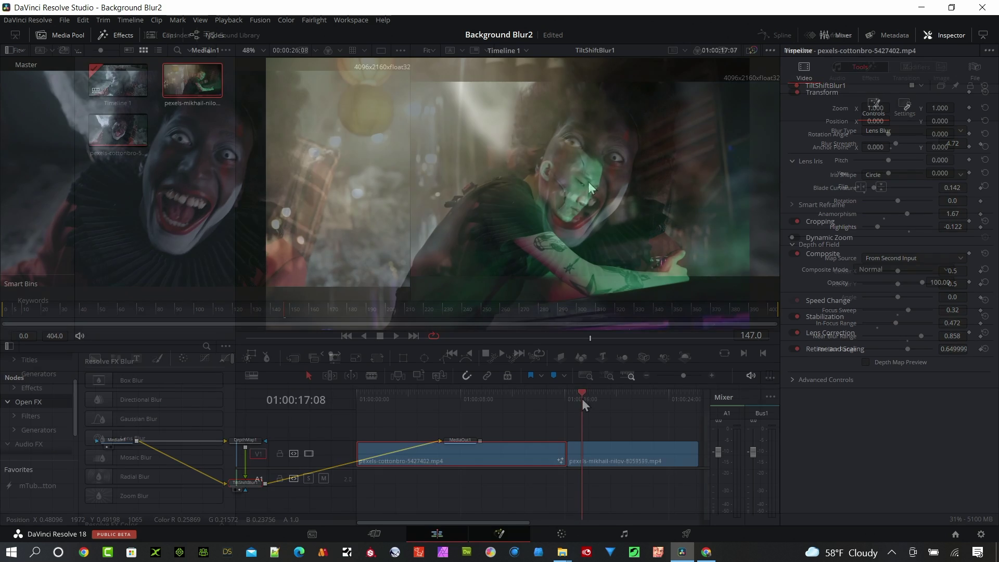
# Step: Select the second clip on the timeline and open it in Fusion
pyautogui.moveTo(612, 401); pyautogui.dragTo(567, 400)
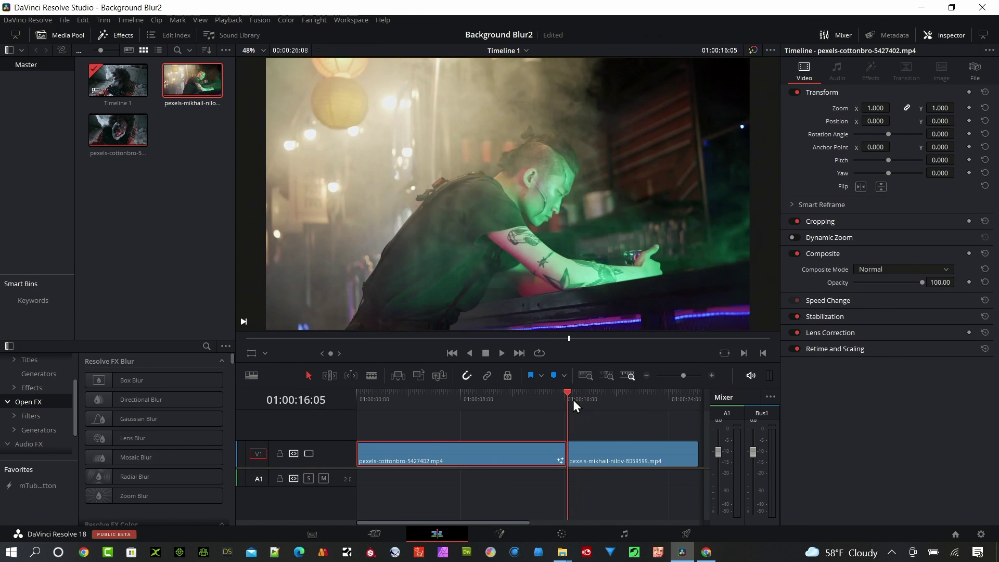
pyautogui.click(607, 454)
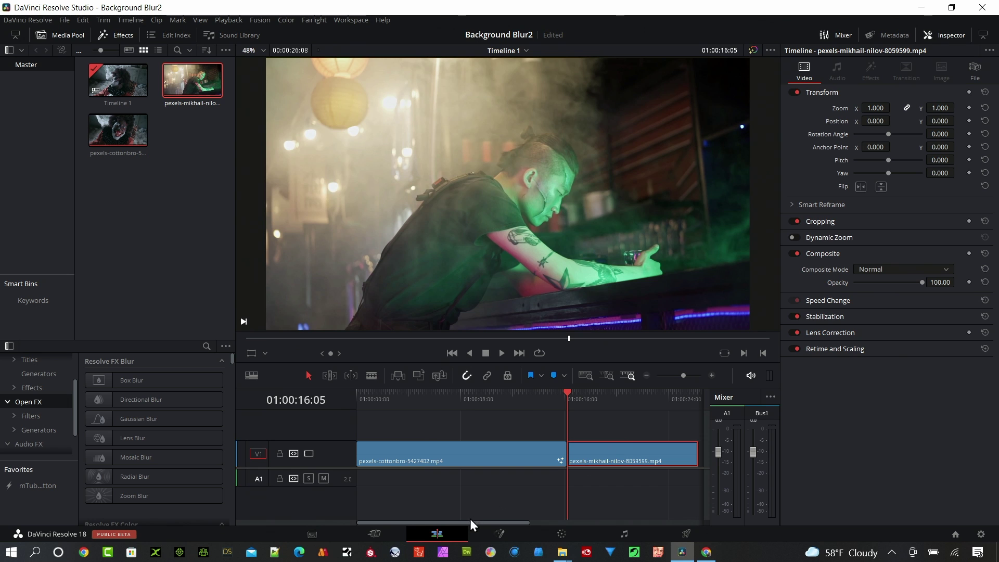
pyautogui.click(499, 534)
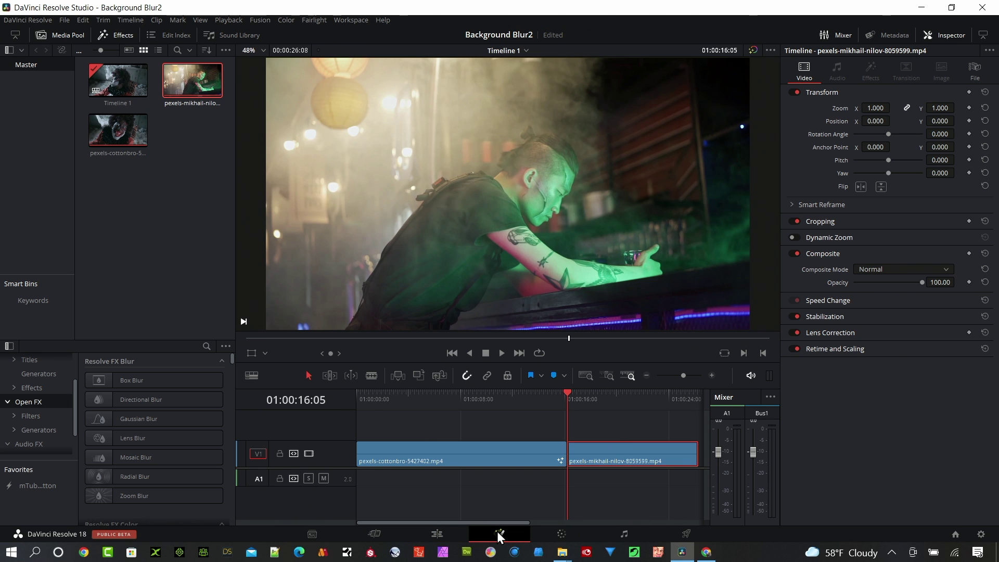
# Step: Add a Depth Map node and feed MediaIn1 into DepthMap1 instead of MediaOut1
pyautogui.hotkey('shift', 'space')
pyautogui.click(526, 319)
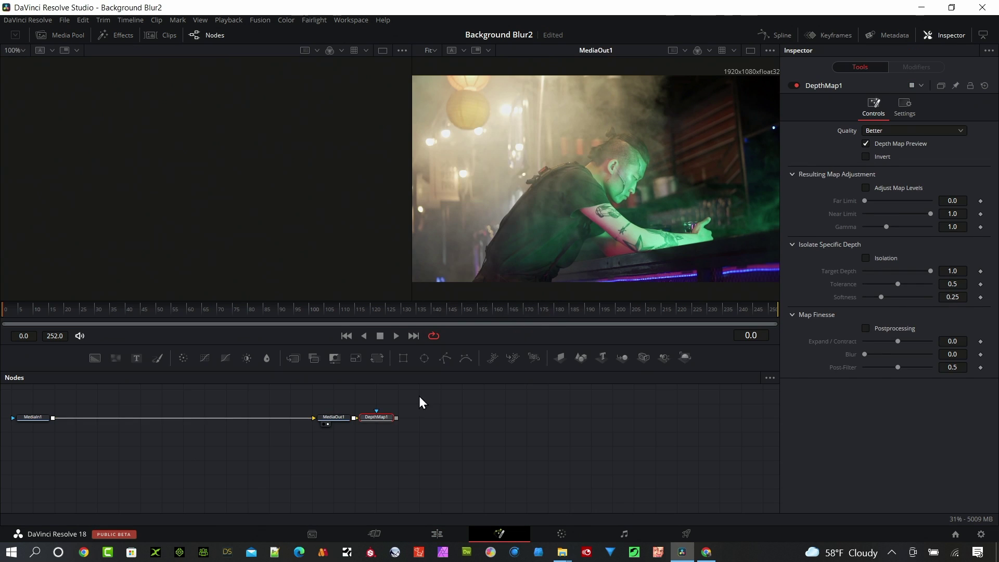
pyautogui.moveTo(368, 415); pyautogui.dragTo(227, 461)
pyautogui.click(279, 451)
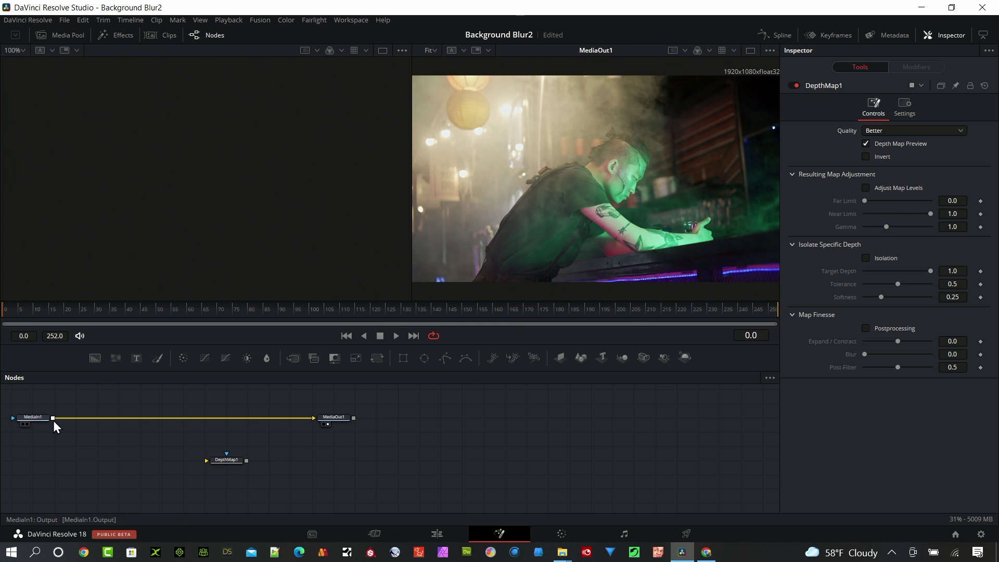
pyautogui.moveTo(58, 417); pyautogui.dragTo(206, 431)
# Step: Add a Tilt-Shift Blur node to the composition
pyautogui.hotkey('shift', 'space')
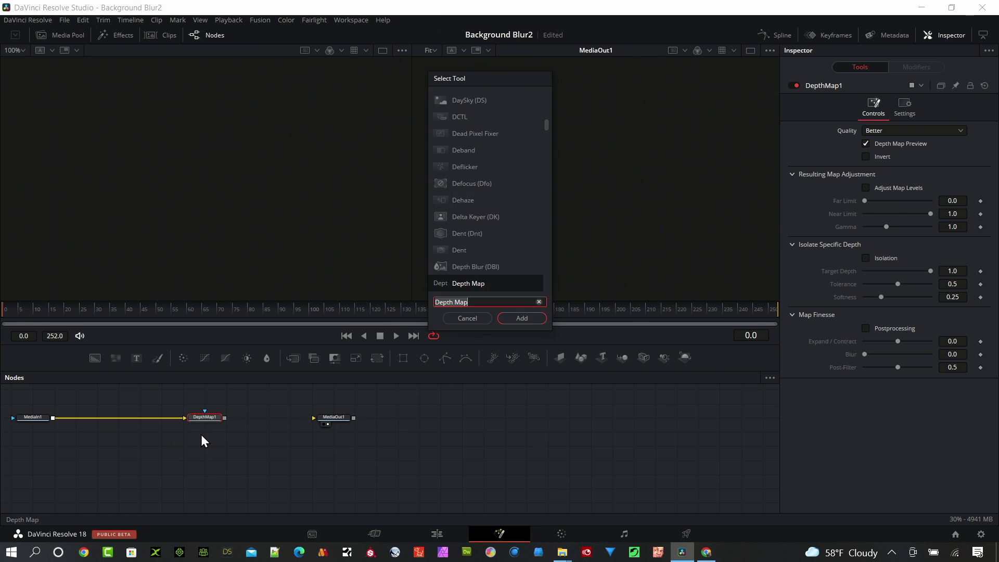
pyautogui.write('tilt')
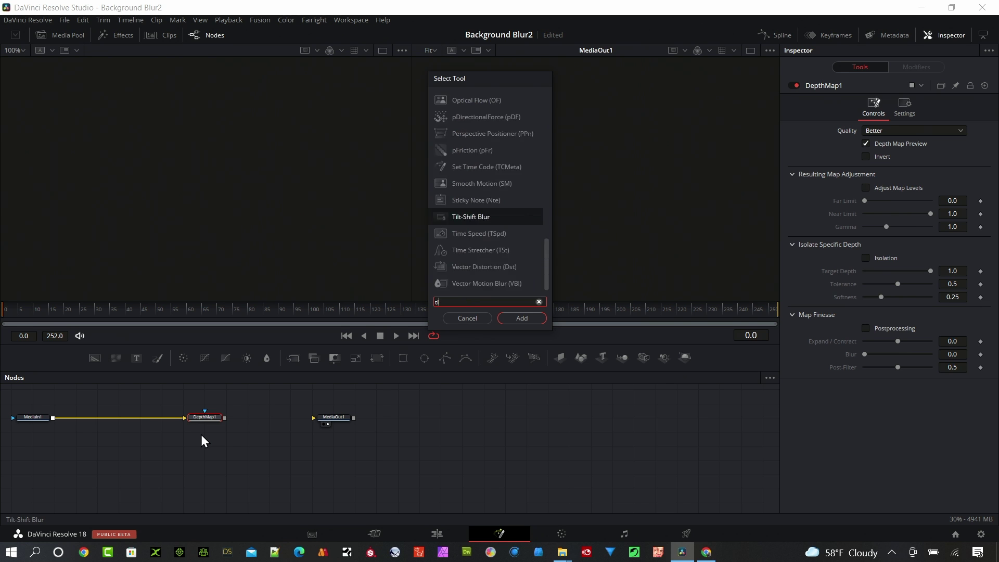
pyautogui.click(522, 318)
# Step: Wire MediaIn1 and DepthMap1 into TiltShiftBlur1's first and second inputs
pyautogui.moveTo(248, 432); pyautogui.dragTo(182, 437)
pyautogui.moveTo(53, 418); pyautogui.dragTo(201, 474)
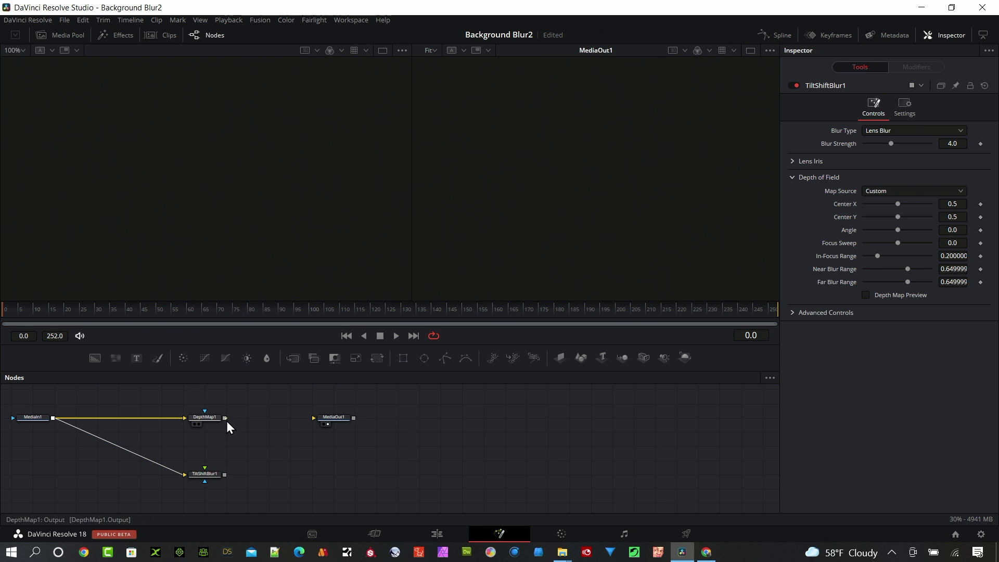
pyautogui.moveTo(225, 419); pyautogui.dragTo(207, 471)
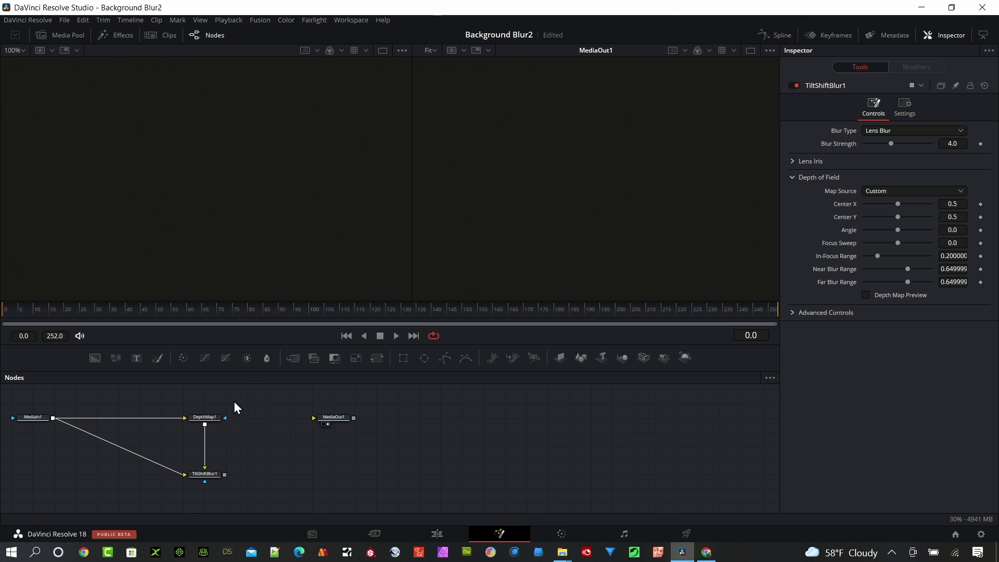
# Step: Set DepthMap1 to Faster quality with adjusted levels (Far Limit 0.346, Gamma 1.138), and output TiltShiftBlur1 to MediaOut1
pyautogui.click(204, 417)
pyautogui.click(924, 130)
pyautogui.click(900, 146)
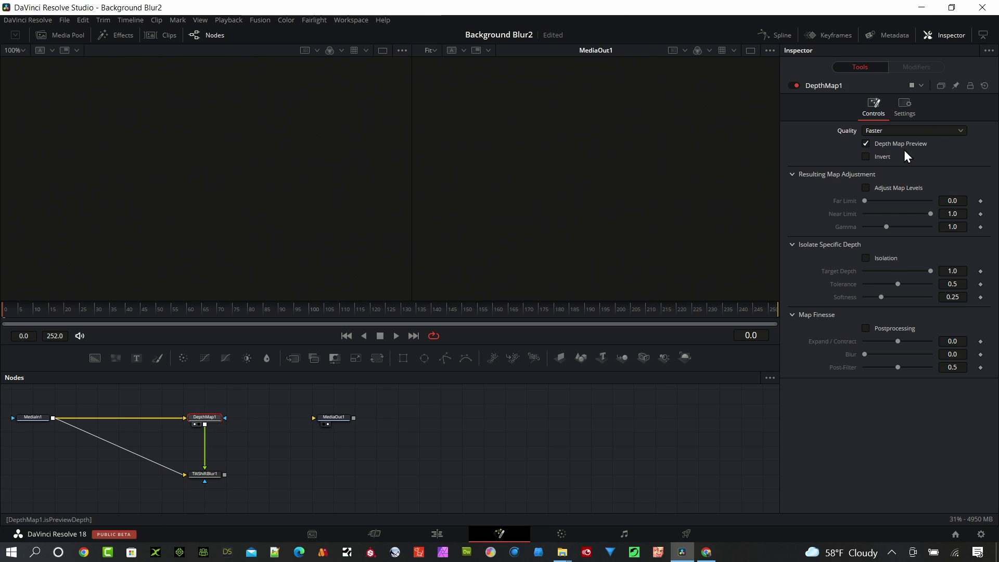
pyautogui.click(867, 188)
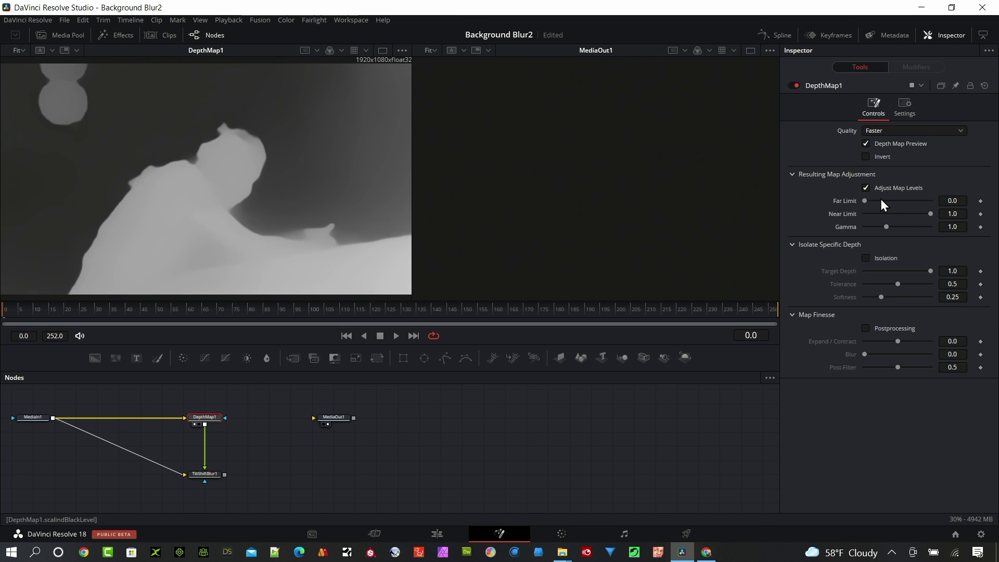
pyautogui.moveTo(868, 202); pyautogui.dragTo(892, 204)
pyautogui.click(866, 329)
pyautogui.click(866, 329)
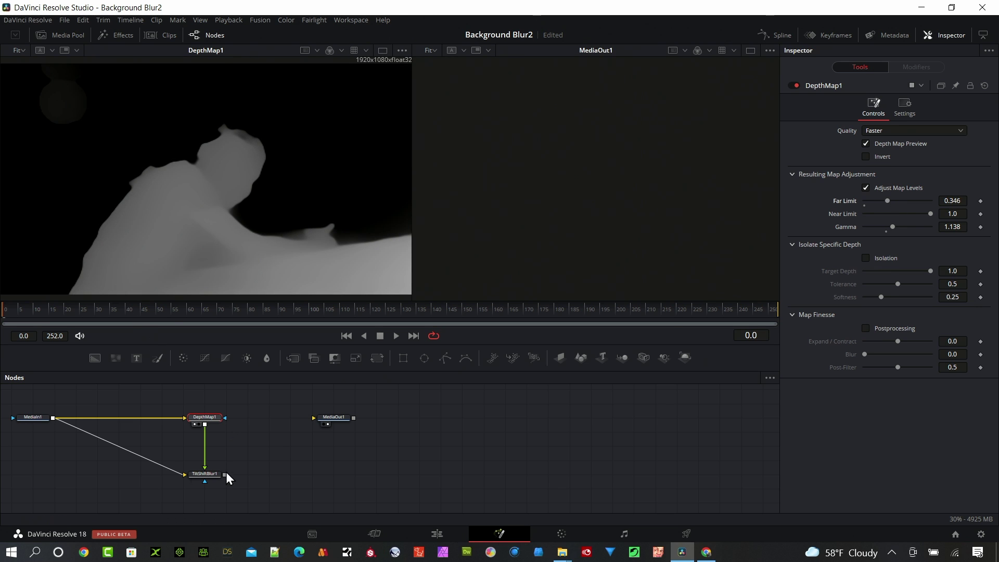
pyautogui.moveTo(224, 475); pyautogui.dragTo(338, 421)
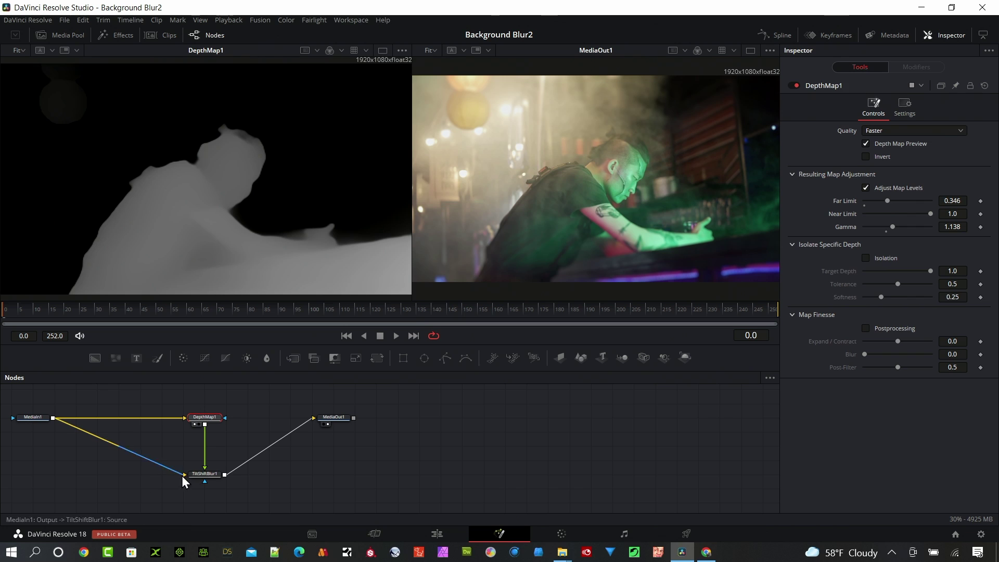
# Step: Drive TiltShiftBlur1 from the second-input depth map: Focus Sweep -0.14, In-Focus Range 0.394, Near Blur Range 0.669
pyautogui.click(205, 474)
pyautogui.click(866, 295)
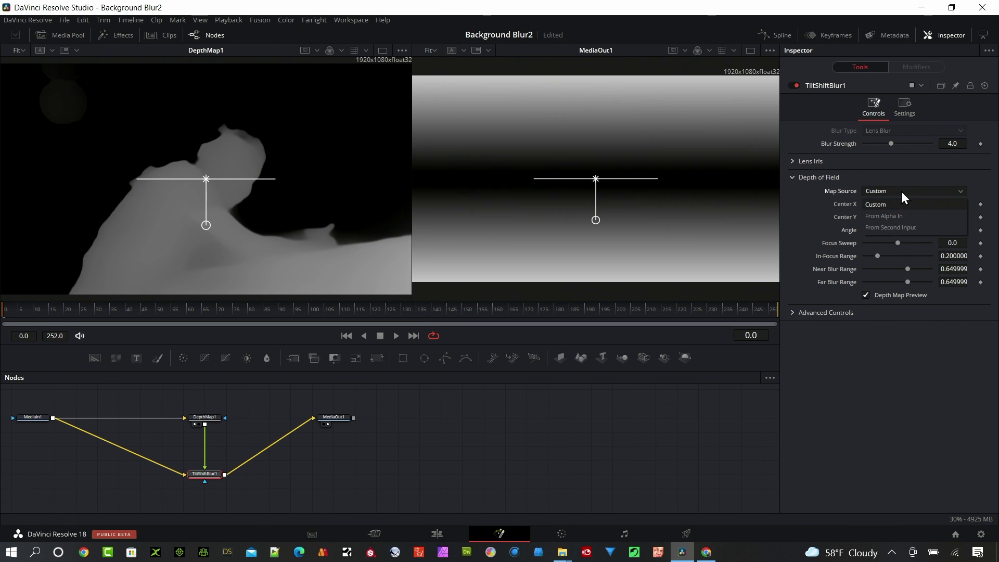
pyautogui.click(906, 227)
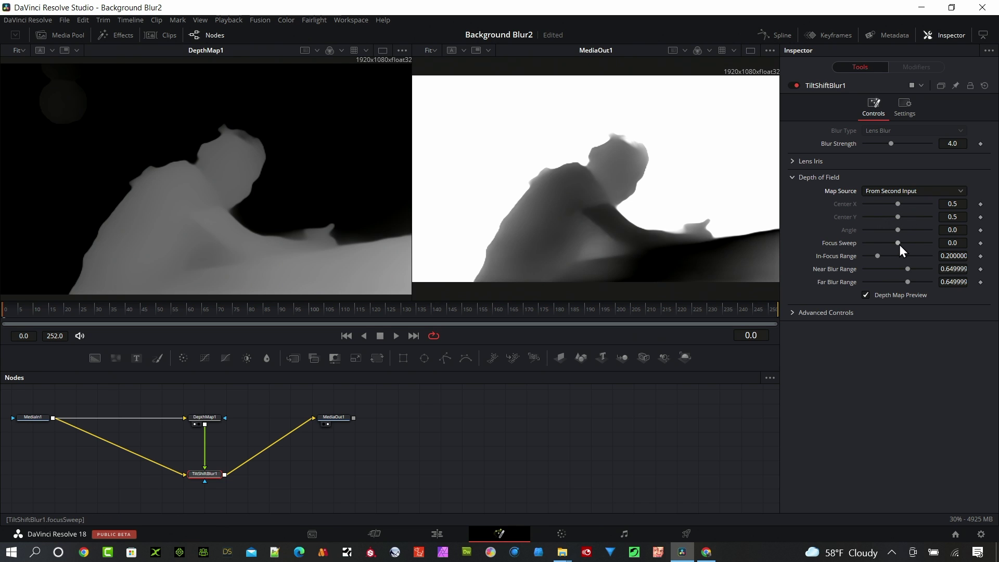
pyautogui.moveTo(900, 245)
pyautogui.mouseDown()
pyautogui.moveTo(889, 249)
pyautogui.moveTo(894, 264)
pyautogui.mouseUp()
pyautogui.moveTo(908, 268); pyautogui.dragTo(907, 280)
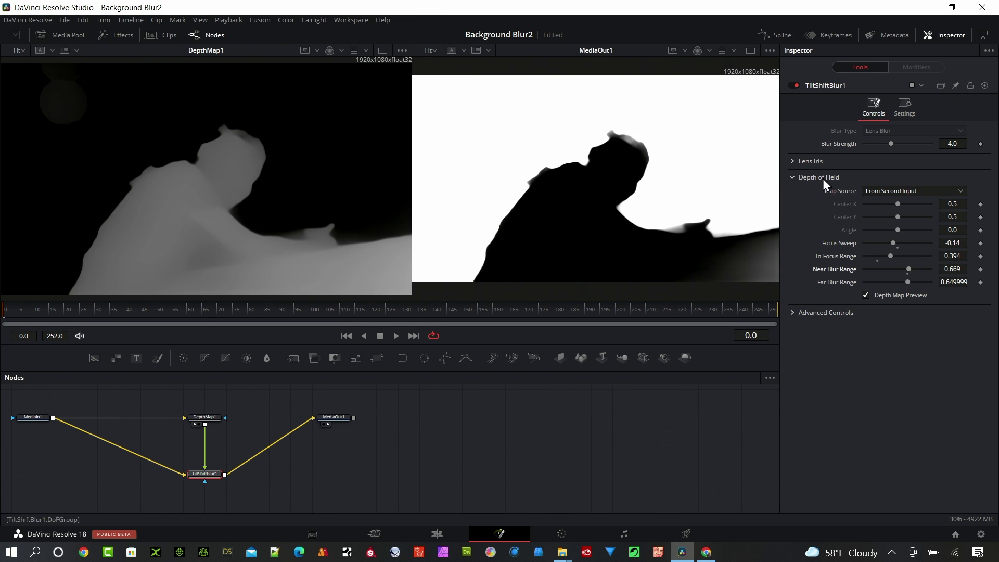
pyautogui.click(866, 295)
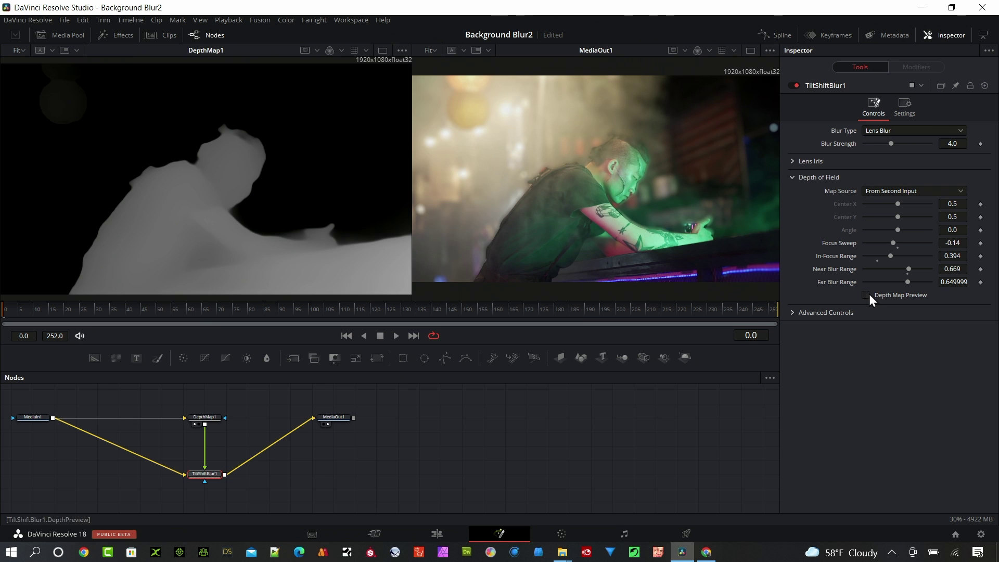
# Step: Expand Lens Iris and raise the blur's Anamorphism to 1.7 to stretch the bokeh
pyautogui.click(795, 161)
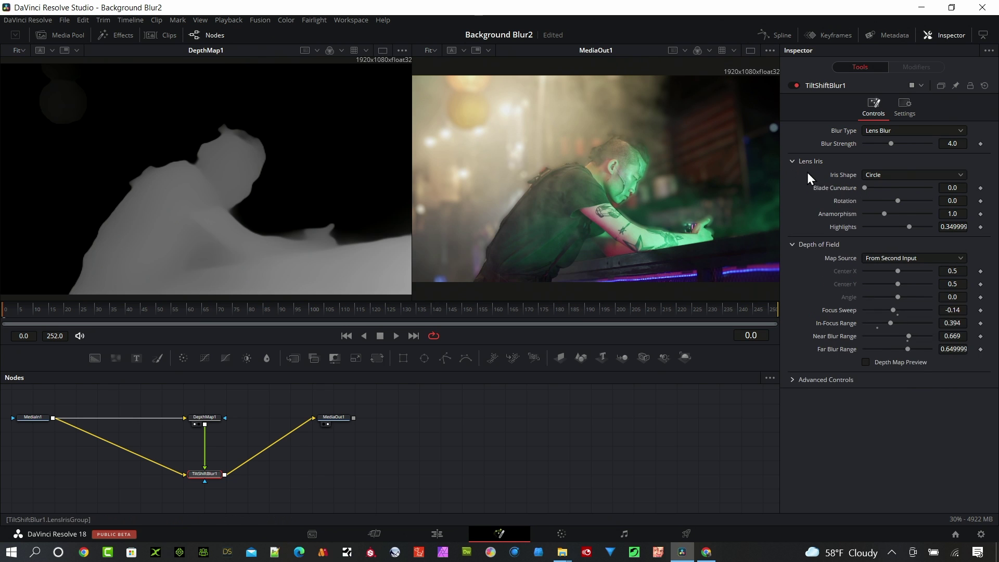
pyautogui.moveTo(888, 216); pyautogui.dragTo(912, 223)
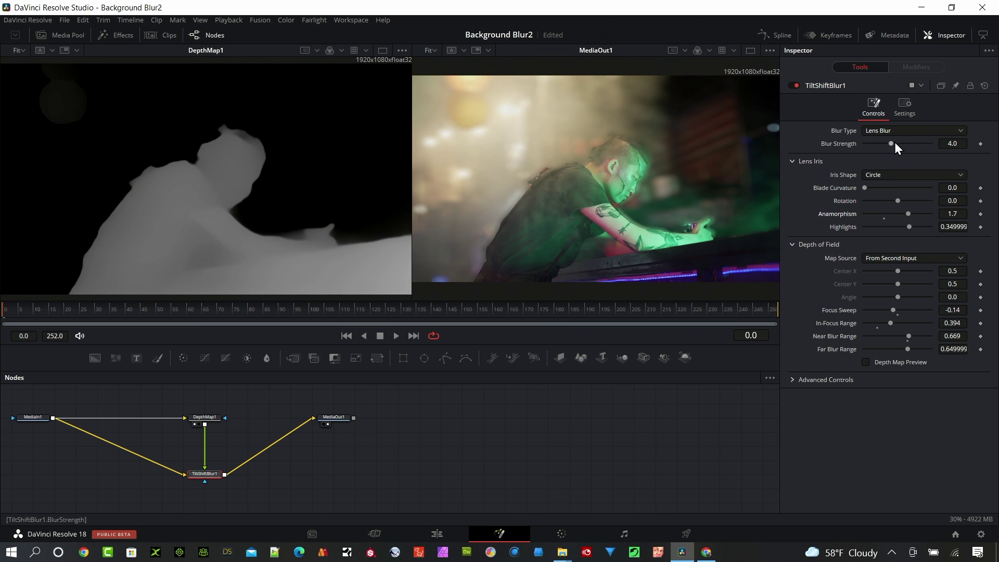